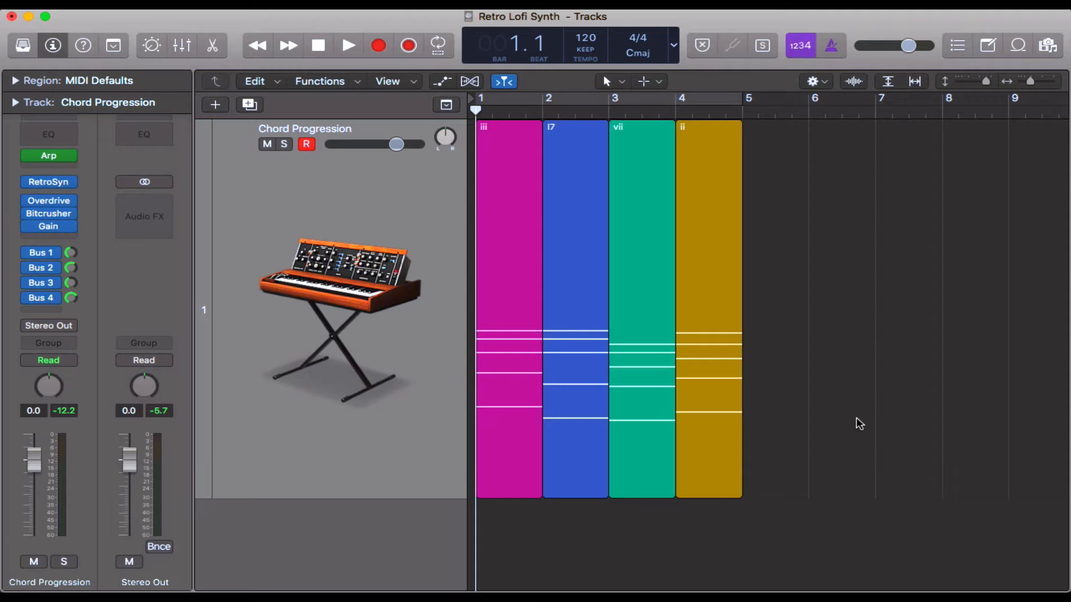
Show the global tracks and add the Movie track to them.
{"action": "key", "text": "g"}
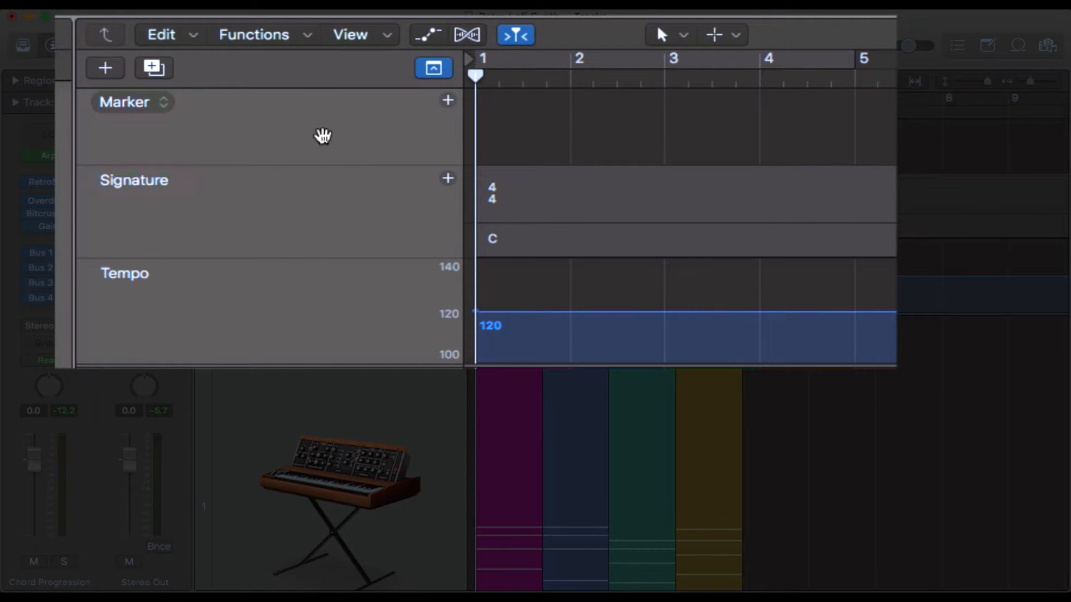
{"action": "right_click", "coordinate": [322, 135]}
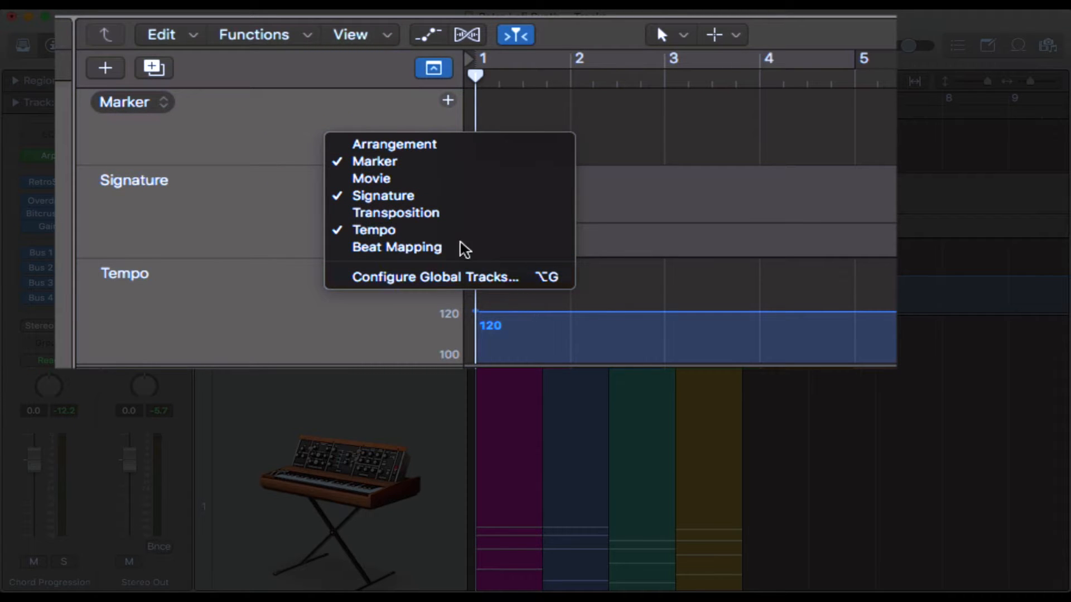
{"action": "left_click", "coordinate": [447, 183]}
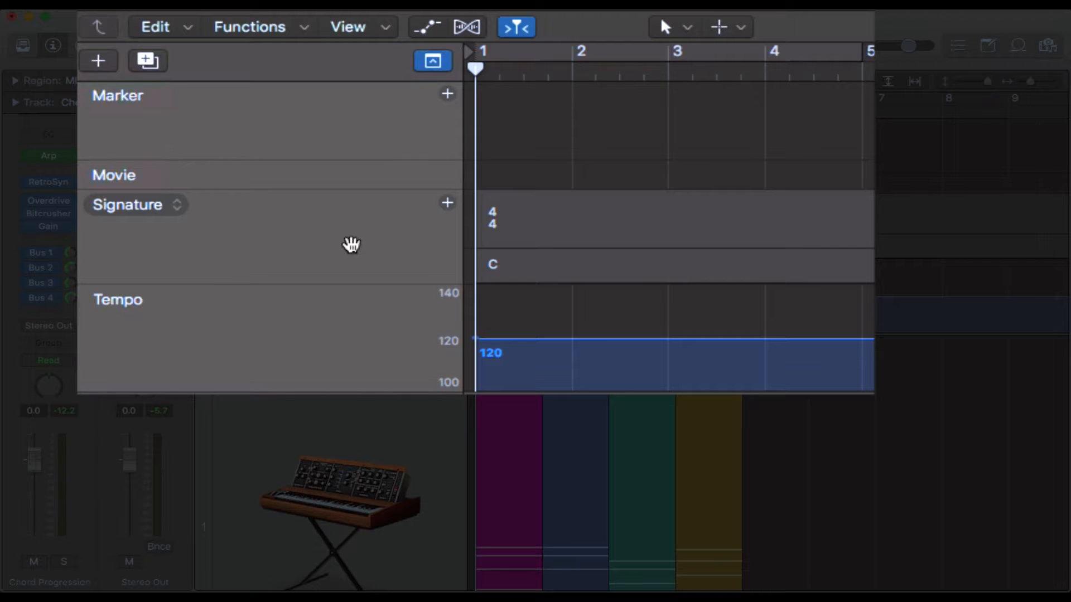
Hide the Movie track through the Global Tracks Configuration, keeping Marker, Signature and Tempo enabled.
{"action": "right_click", "coordinate": [352, 244]}
{"action": "left_click", "coordinate": [521, 392]}
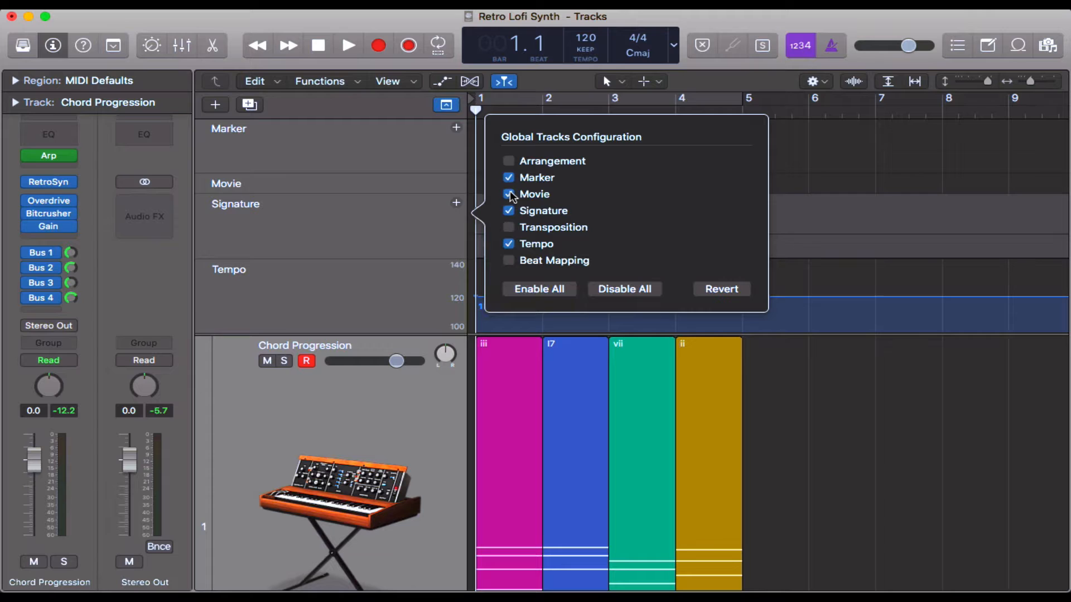
{"action": "left_click", "coordinate": [509, 194]}
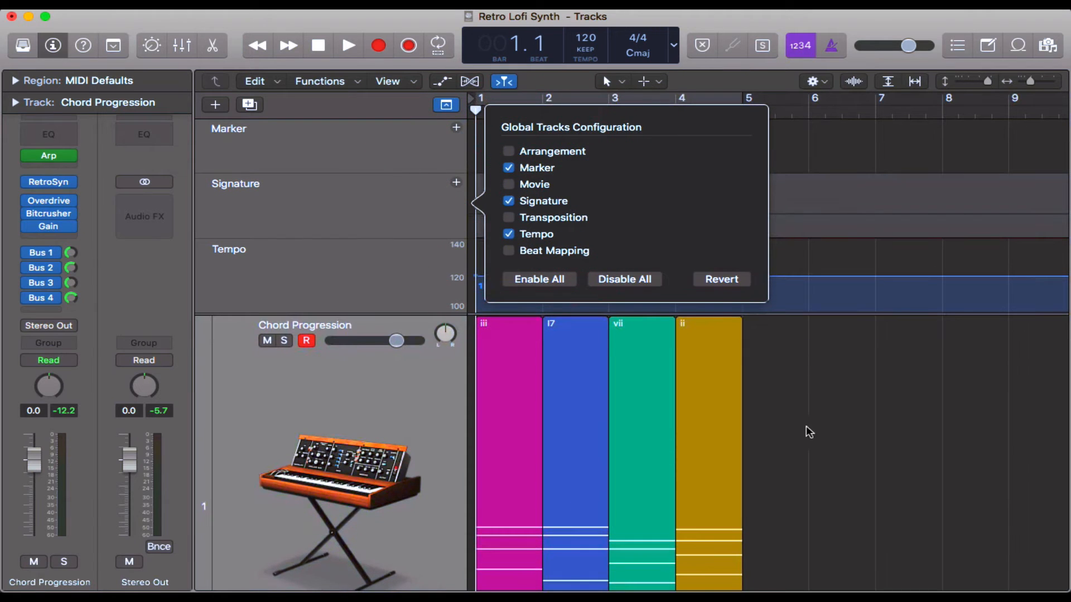
{"action": "left_click", "coordinate": [849, 401]}
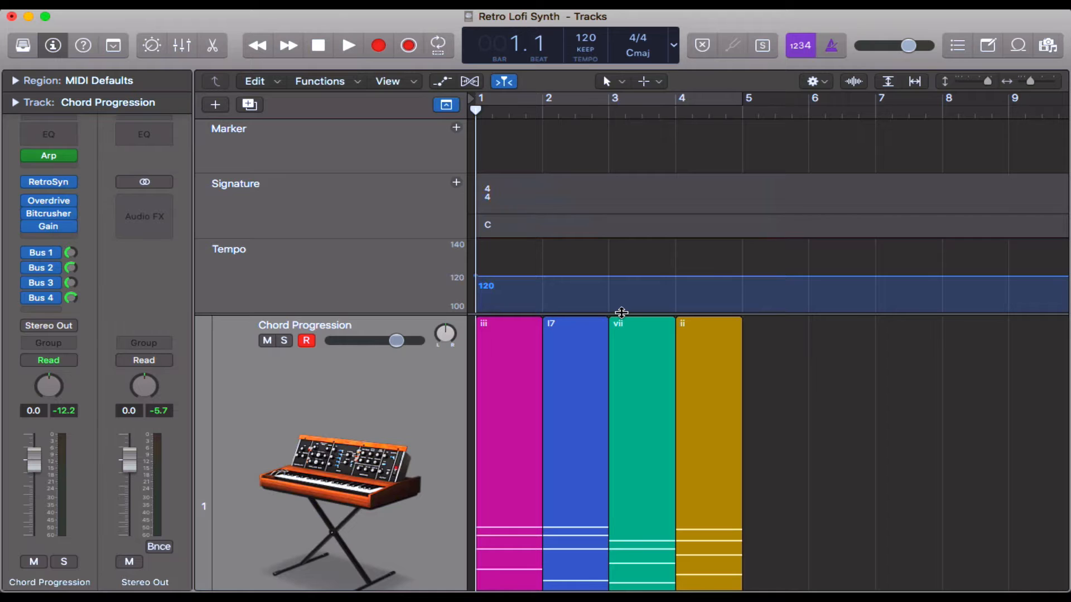
Create a marker at bar 1 and name it "Leave 5 secs at start".
{"action": "left_click", "coordinate": [457, 129]}
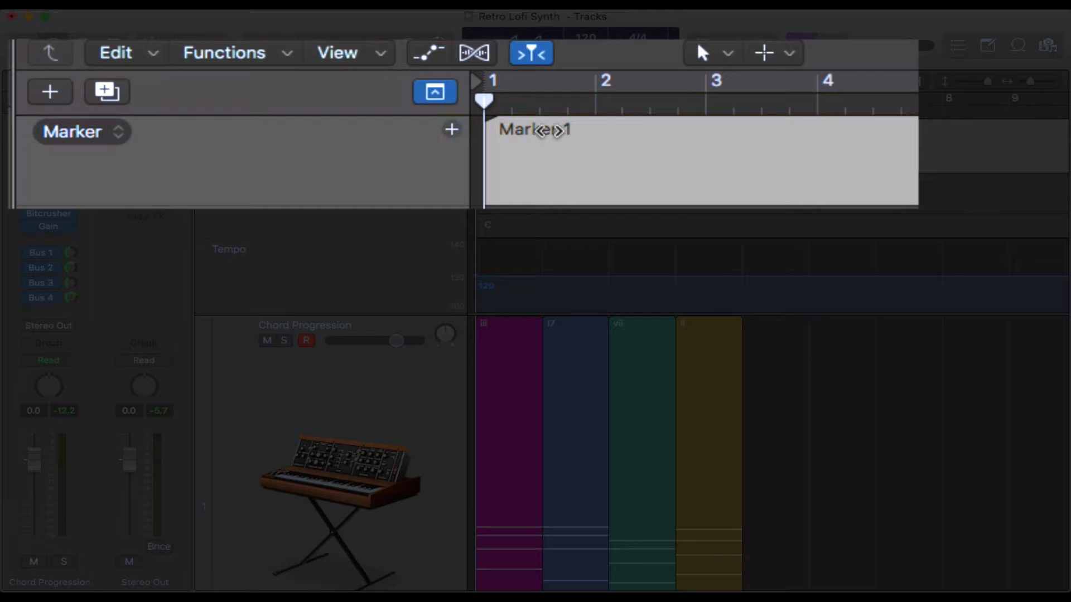
{"action": "double_click", "coordinate": [569, 132]}
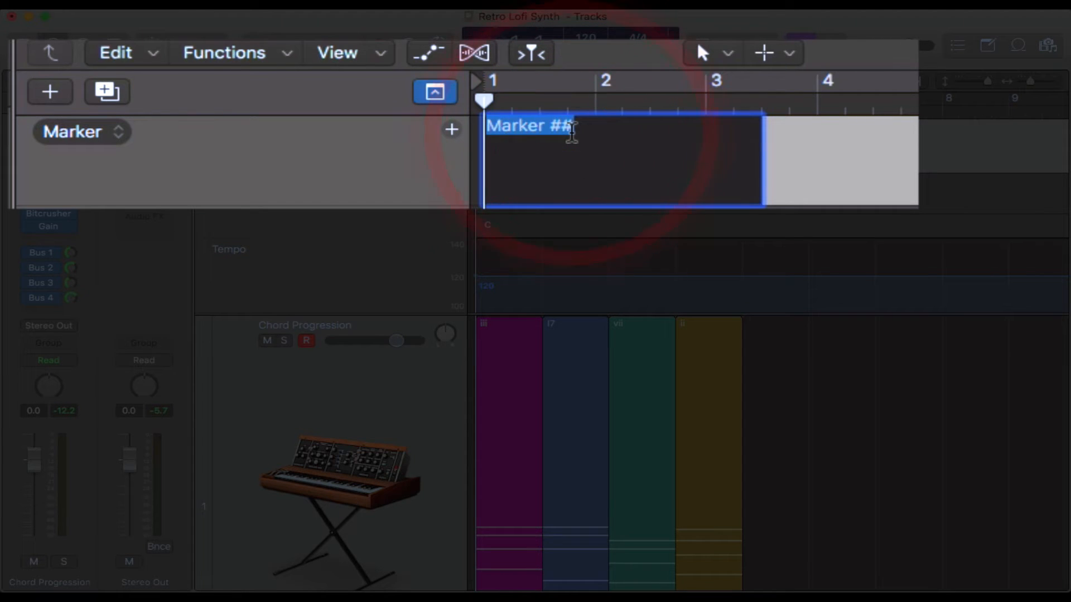
{"action": "key", "text": "BackSpace"}
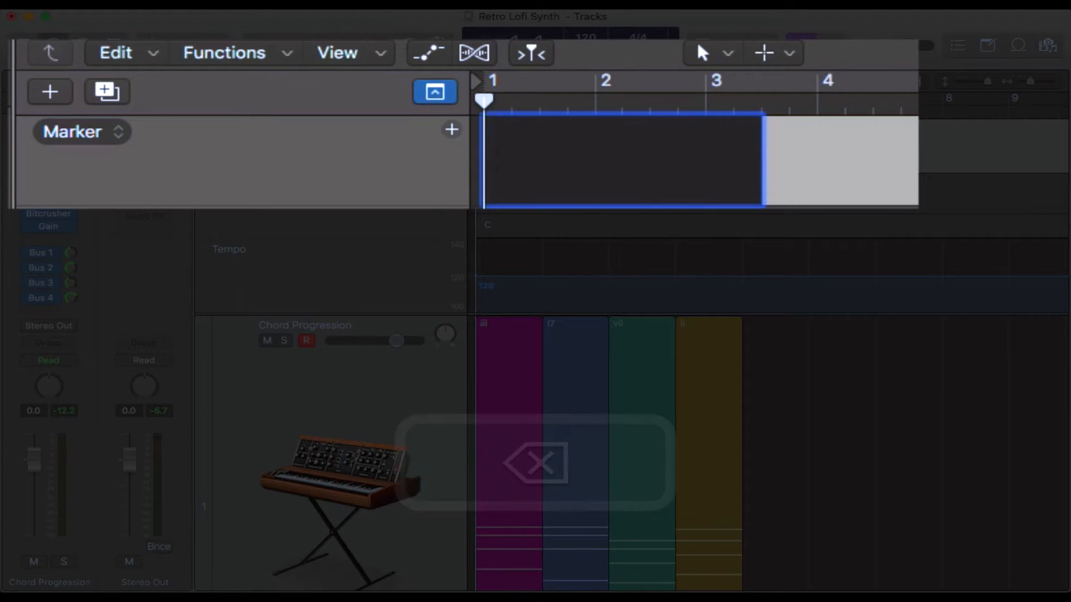
{"action": "type", "text": "Lea"}
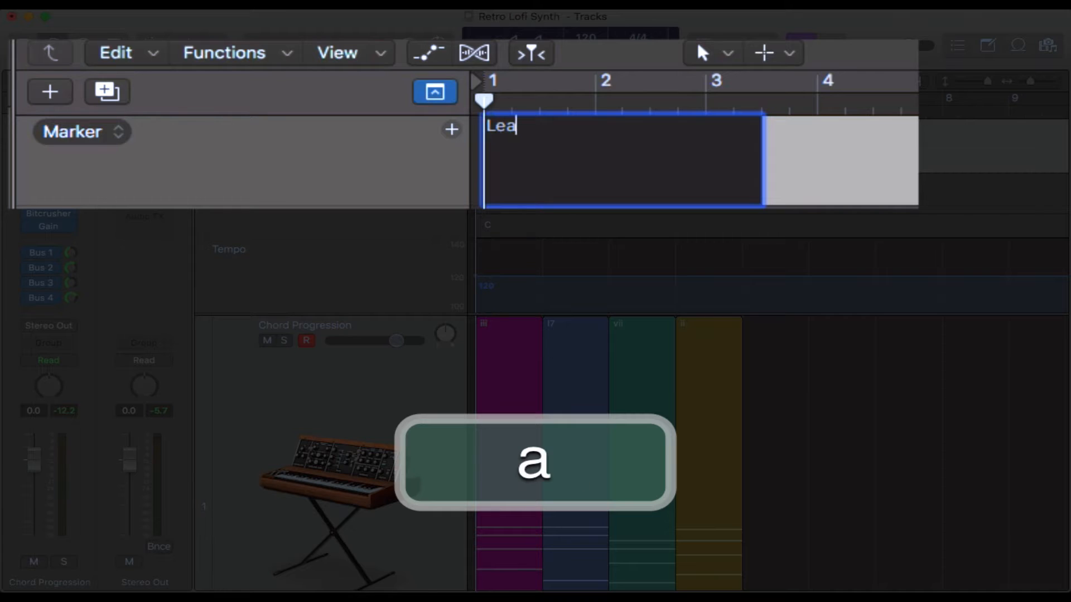
{"action": "type", "text": "ve 5 sev"}
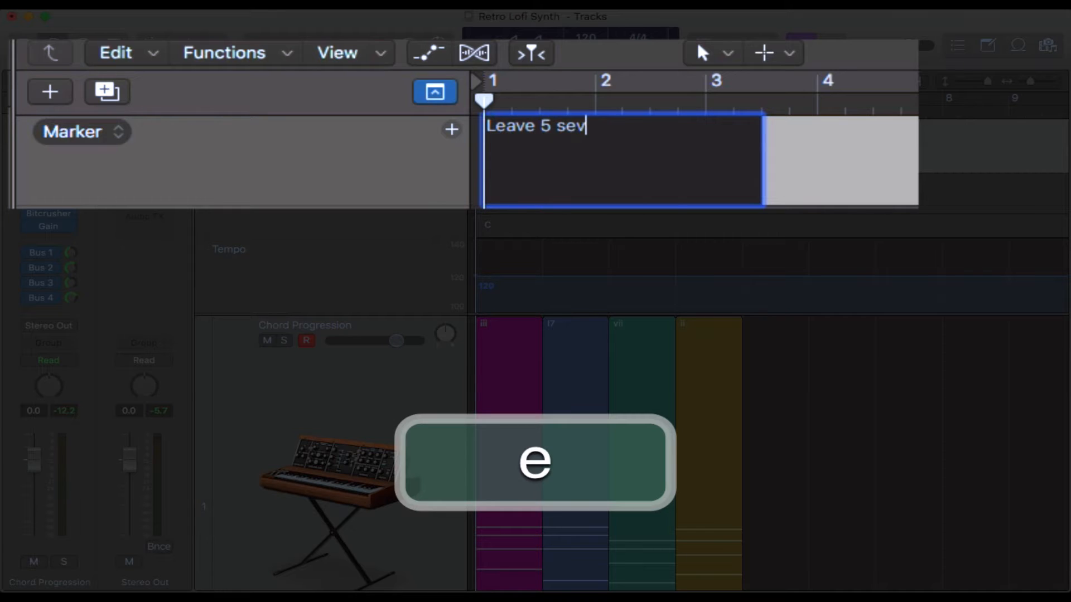
{"action": "key", "text": "BackSpace"}
{"action": "type", "text": "cs"}
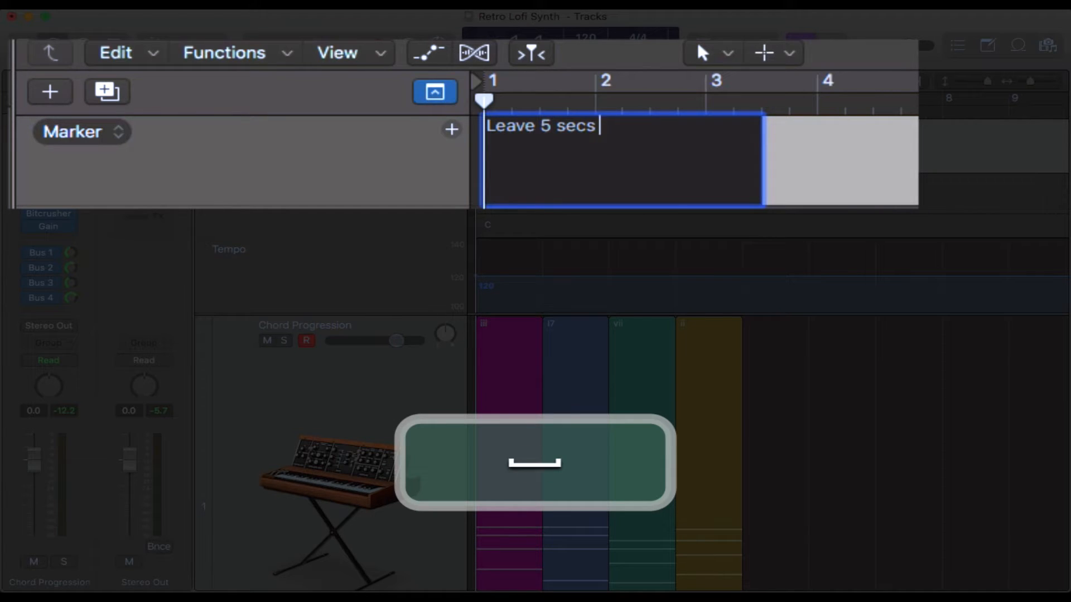
{"action": "type", "text": " at start"}
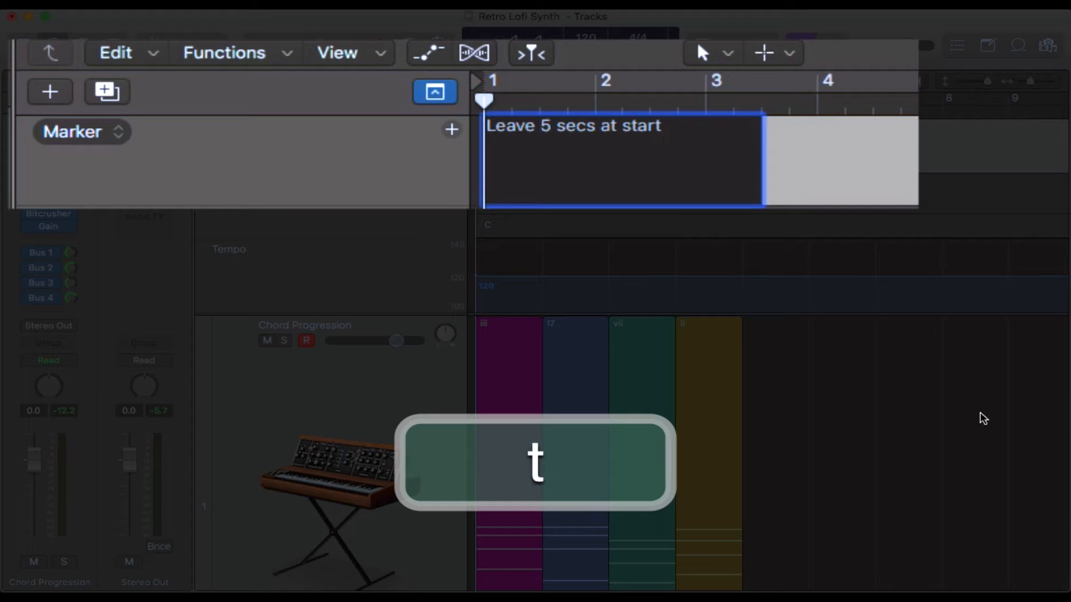
{"action": "left_click", "coordinate": [965, 432]}
Color the "Leave 5 secs at start" marker bright purple.
{"action": "left_click", "coordinate": [651, 176]}
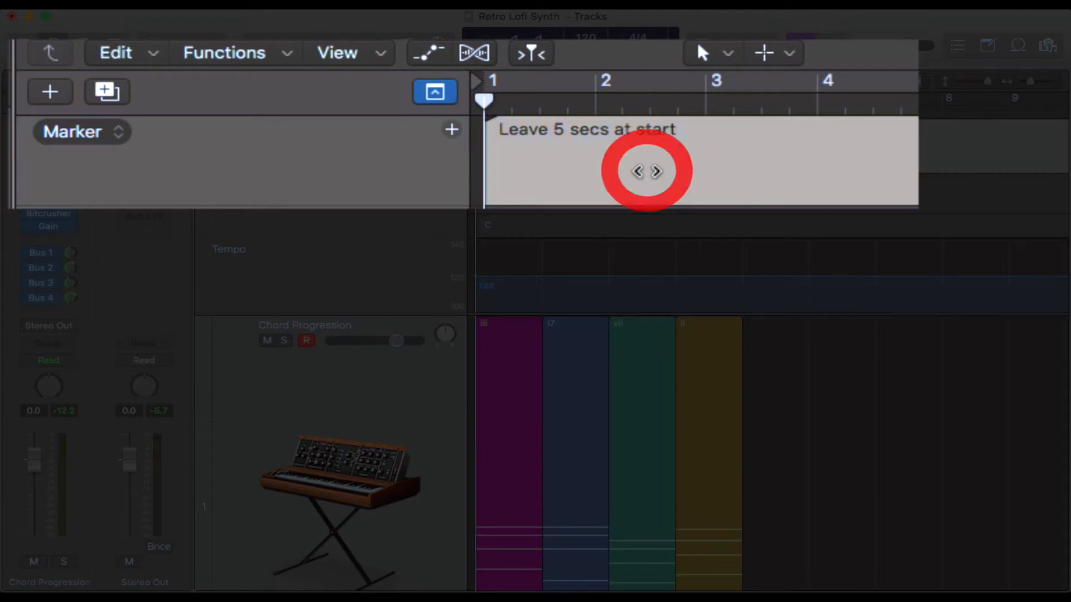
{"action": "key", "text": "alt"}
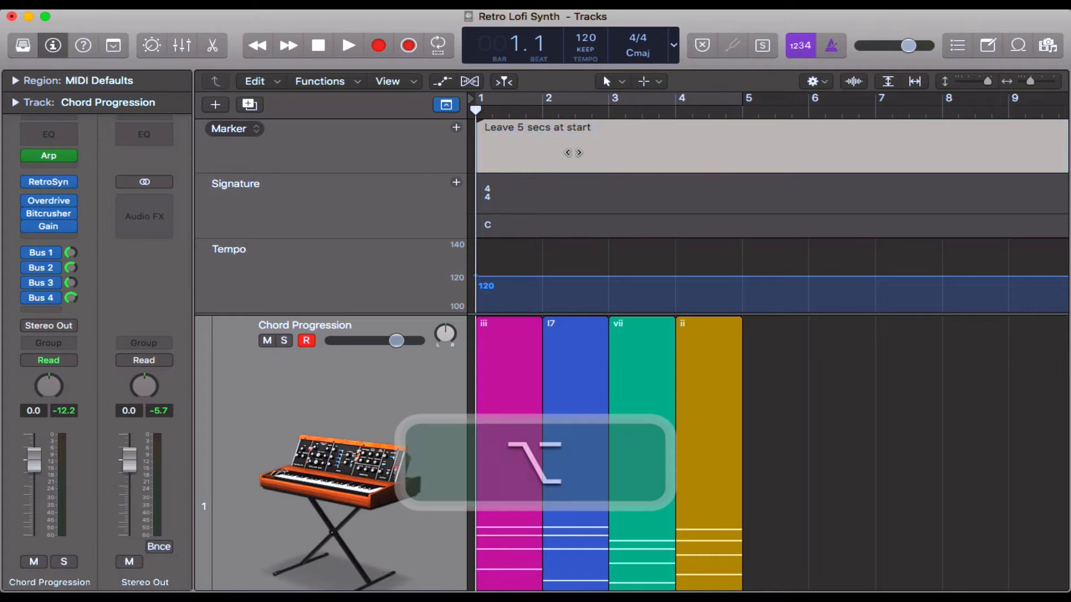
{"action": "key", "text": "alt+c"}
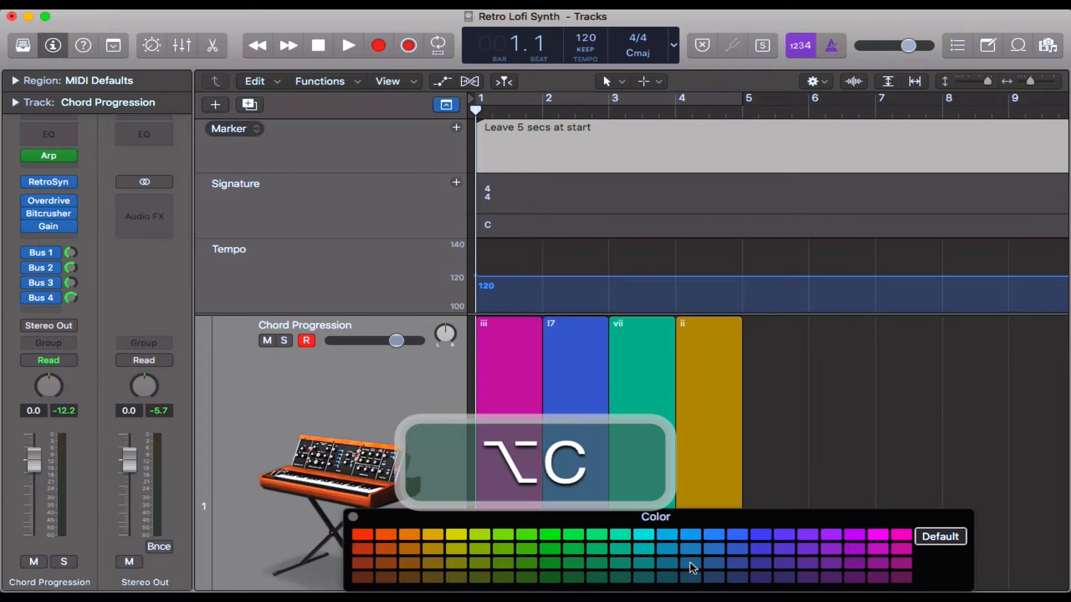
{"action": "left_click", "coordinate": [854, 534]}
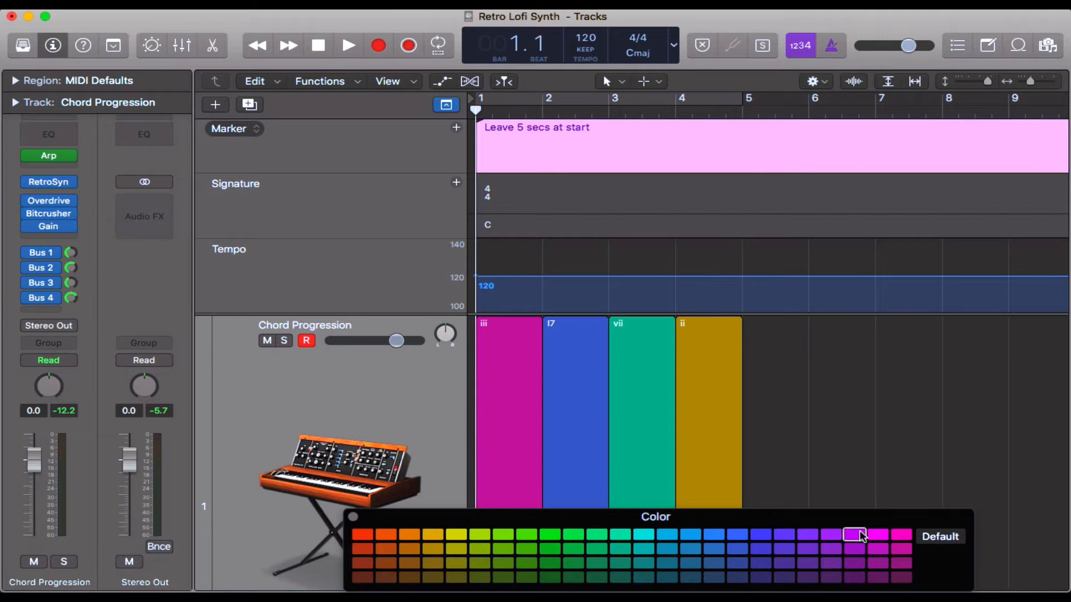
{"action": "key", "text": "alt+c"}
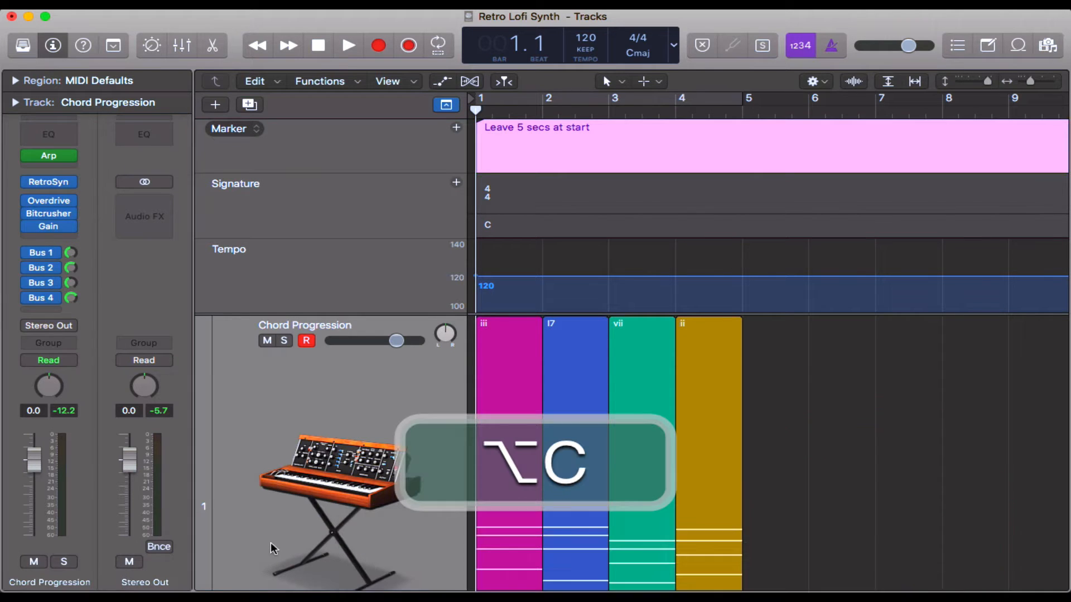
{"action": "left_click", "coordinate": [869, 406]}
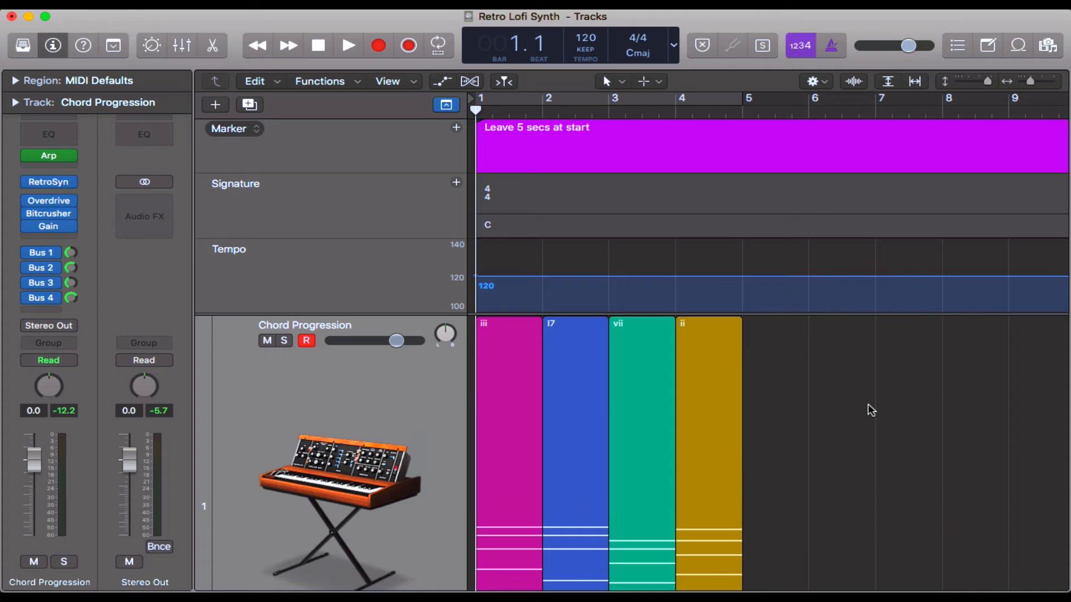
Try shifting all four chord regions one bar later with the global tracks hidden.
{"action": "key", "text": "g"}
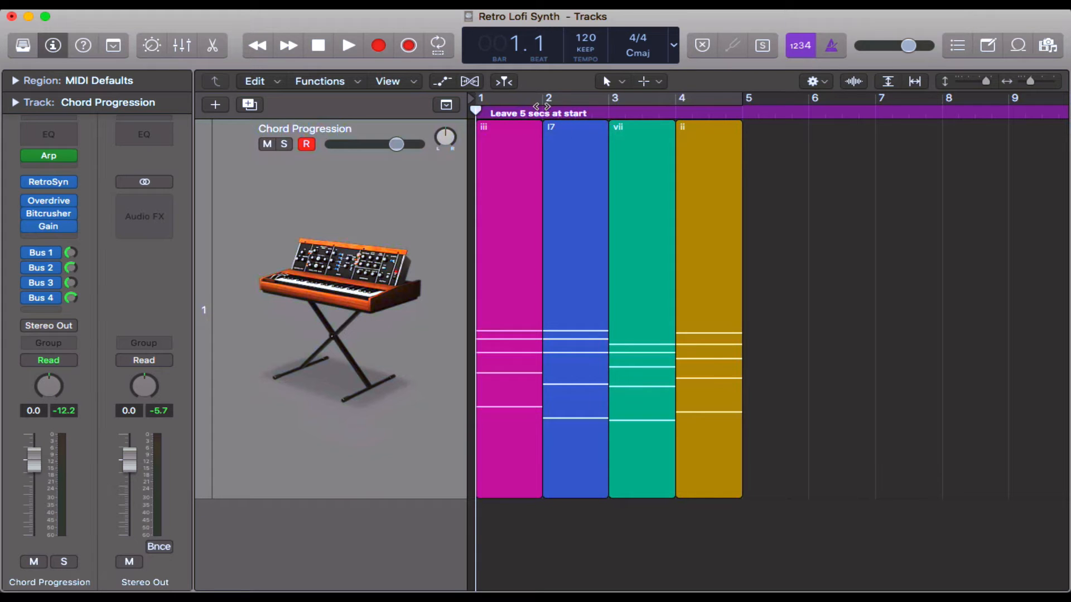
{"action": "left_click_drag", "start_coordinate": [803, 193], "coordinate": [584, 188]}
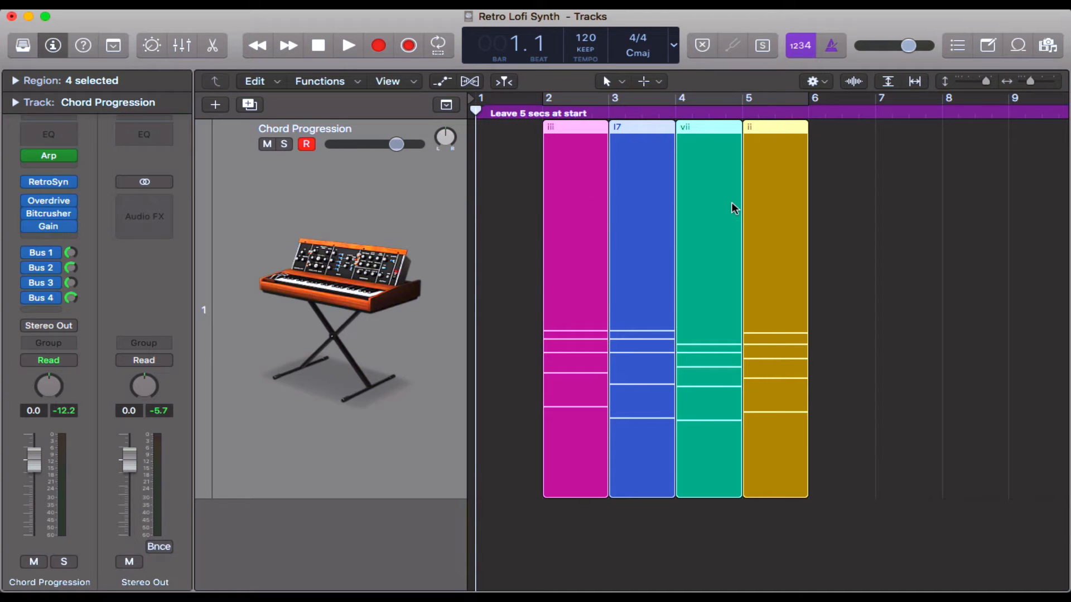
{"action": "key", "text": "super+z"}
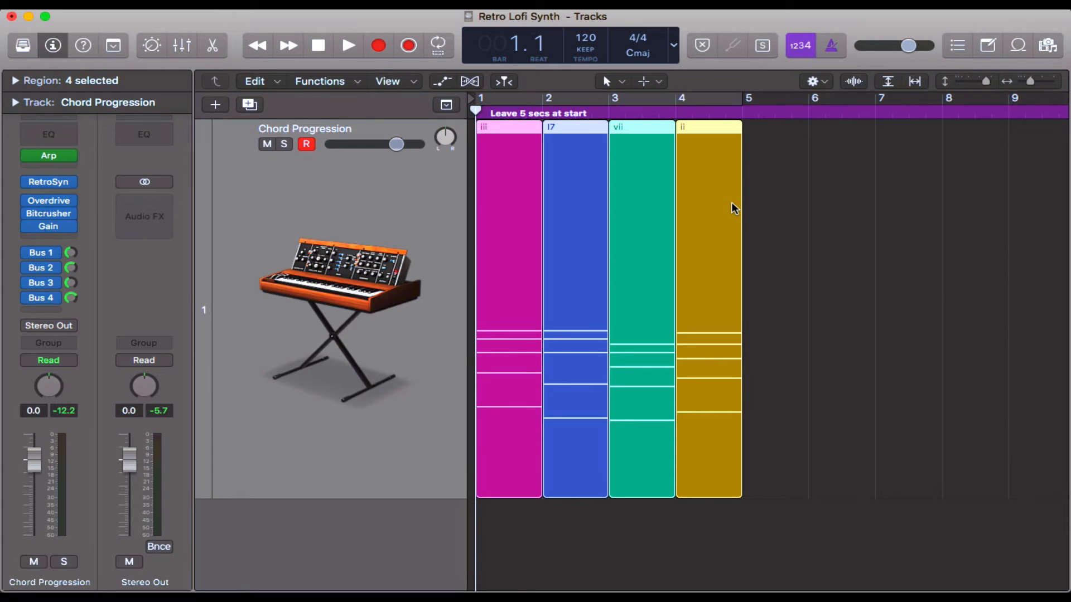
{"action": "key", "text": "g"}
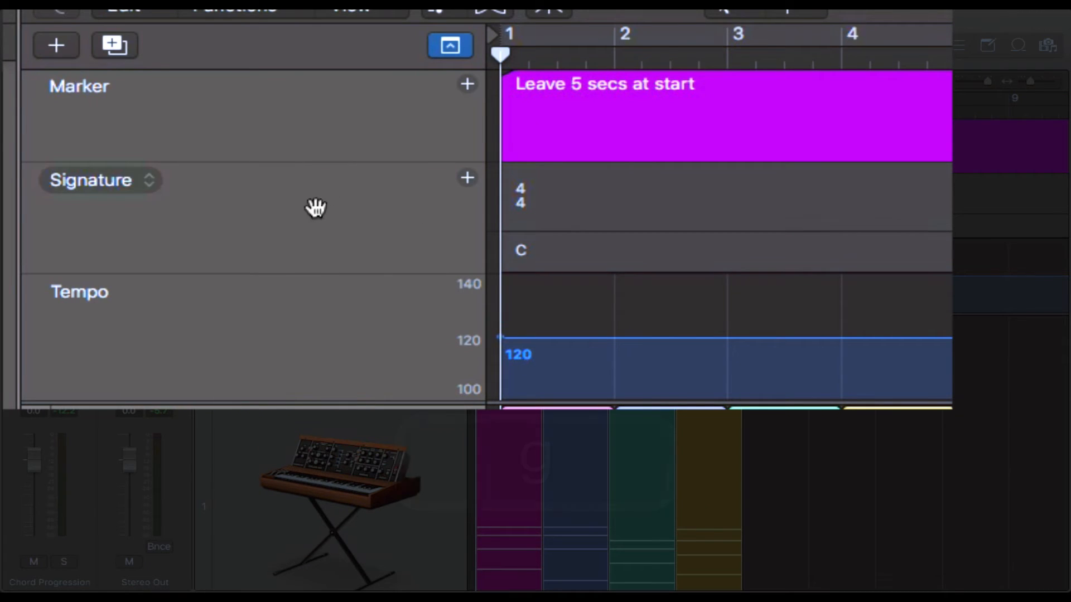
Add a 3/4 time signature change at bar 3 in the Signature track.
{"action": "left_click", "coordinate": [594, 189]}
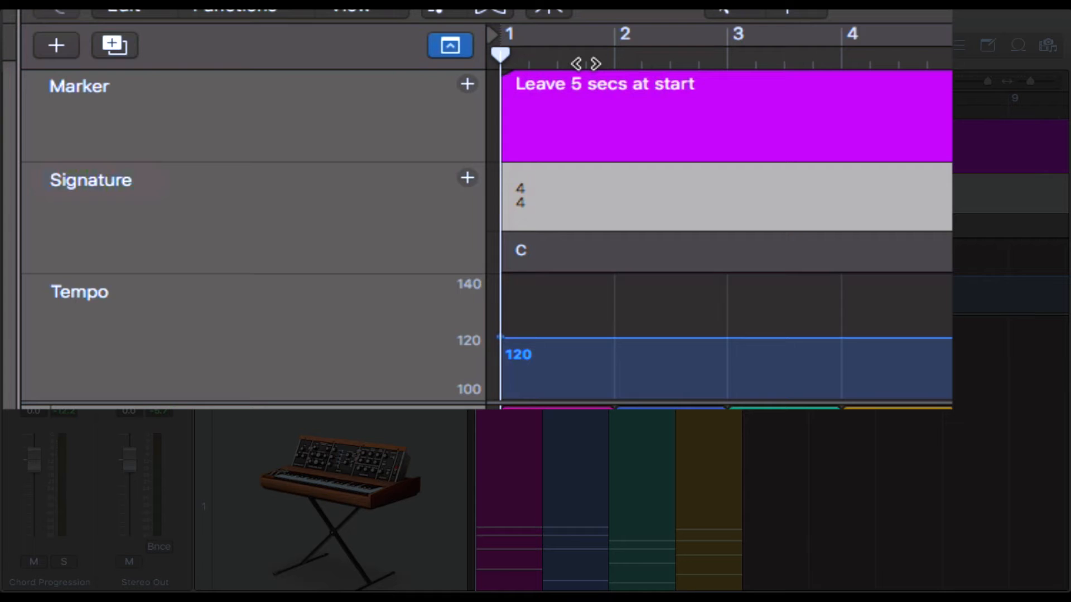
{"action": "mouse_move", "coordinate": [709, 56]}
{"action": "left_mouse_down"}
{"action": "mouse_move", "coordinate": [699, 54]}
{"action": "mouse_move", "coordinate": [741, 54]}
{"action": "mouse_move", "coordinate": [728, 60]}
{"action": "left_mouse_up"}
{"action": "left_click", "coordinate": [727, 60]}
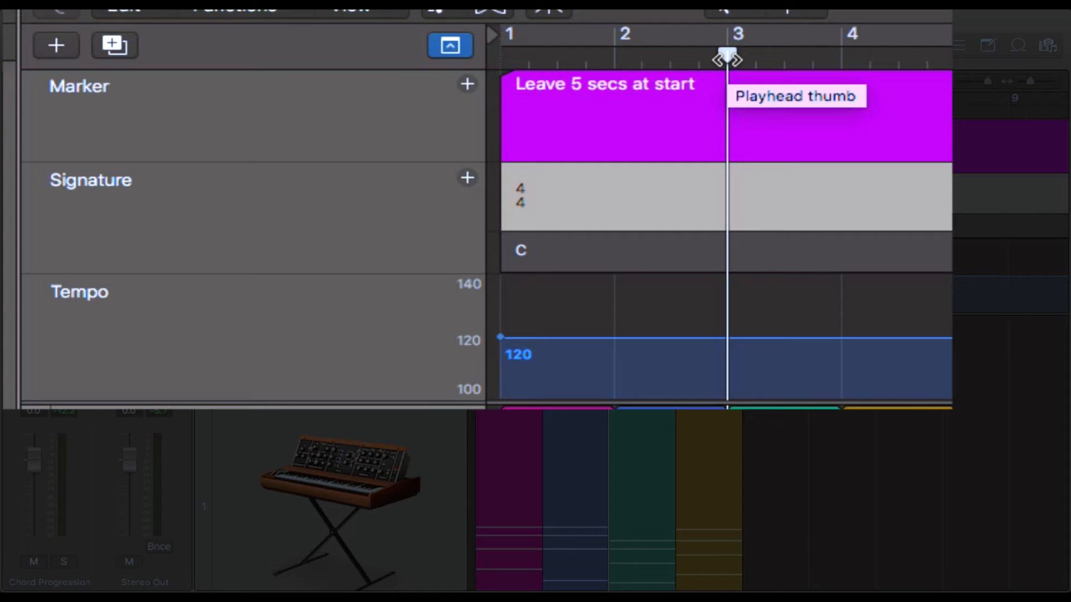
{"action": "left_click", "coordinate": [468, 178]}
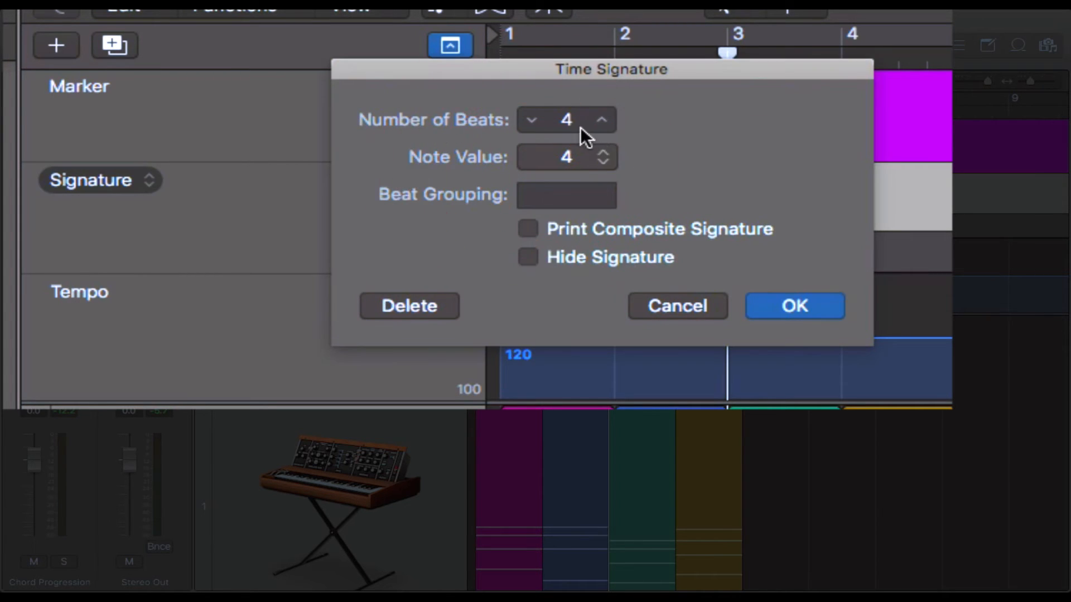
{"action": "left_click", "coordinate": [531, 120]}
{"action": "left_click", "coordinate": [810, 306]}
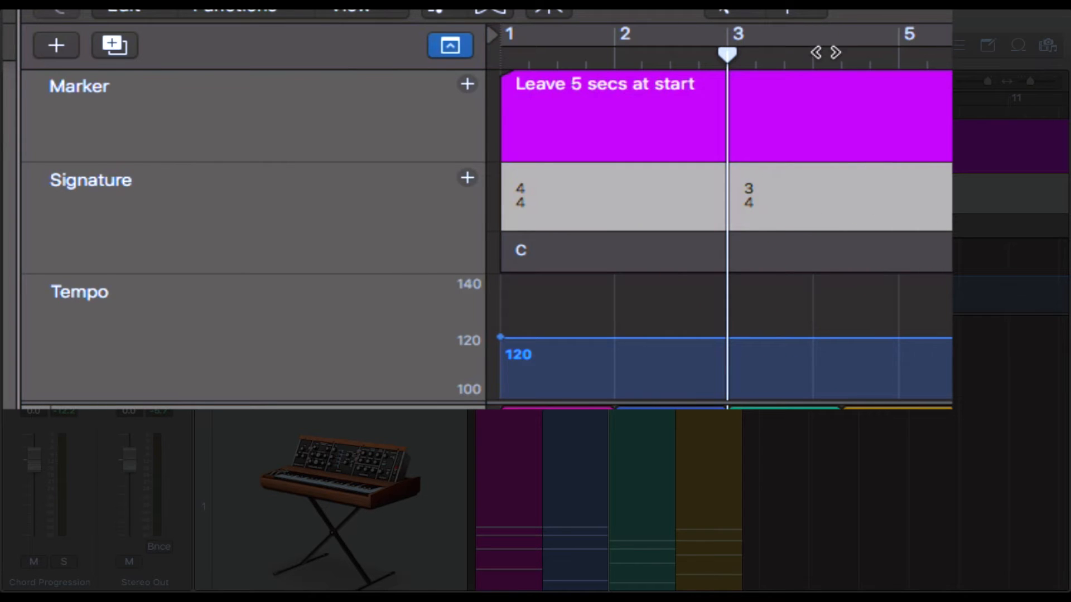
Add a 2/4 time signature change at bar 4 in the Signature track.
{"action": "left_click_drag", "start_coordinate": [732, 58], "coordinate": [807, 63]}
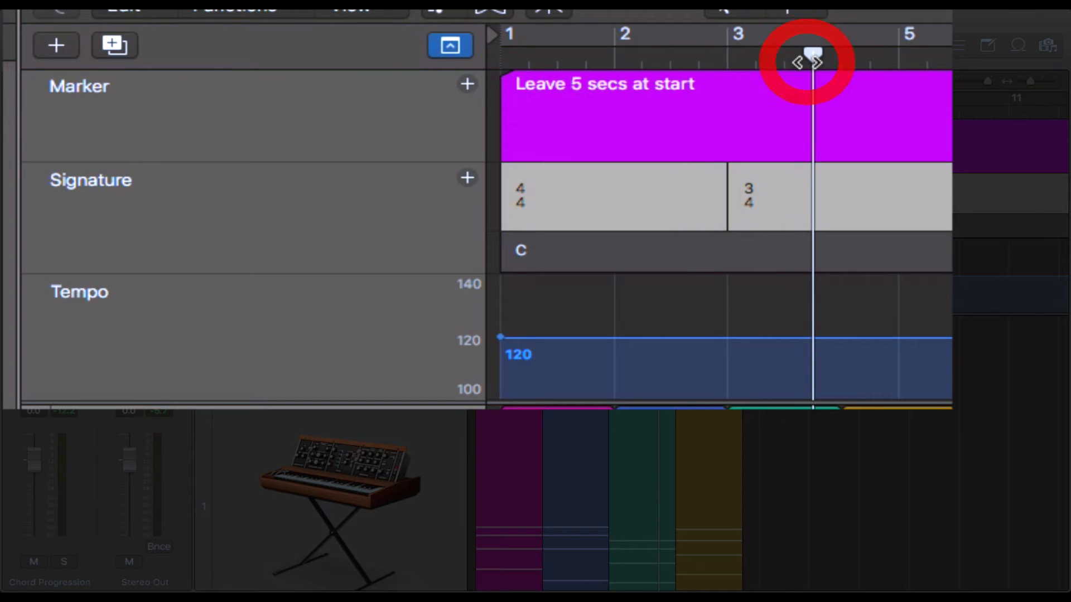
{"action": "left_click", "coordinate": [468, 178]}
{"action": "left_click", "coordinate": [530, 120]}
{"action": "left_click", "coordinate": [530, 120]}
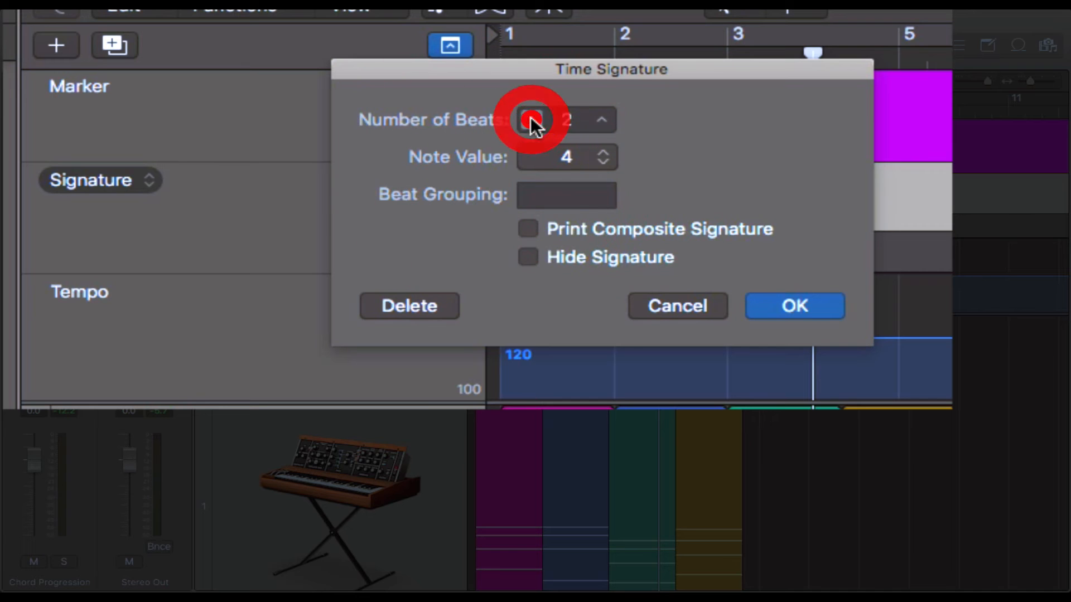
{"action": "left_click", "coordinate": [813, 296]}
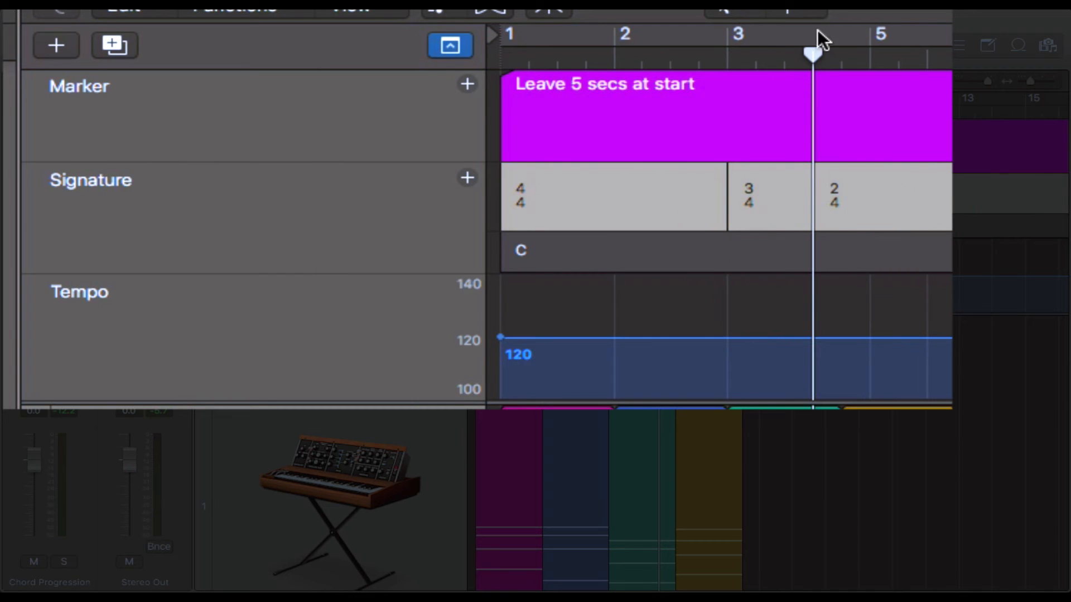
Add a 4/4 time signature change at bar 5 in the Signature track.
{"action": "left_click_drag", "start_coordinate": [814, 50], "coordinate": [876, 48]}
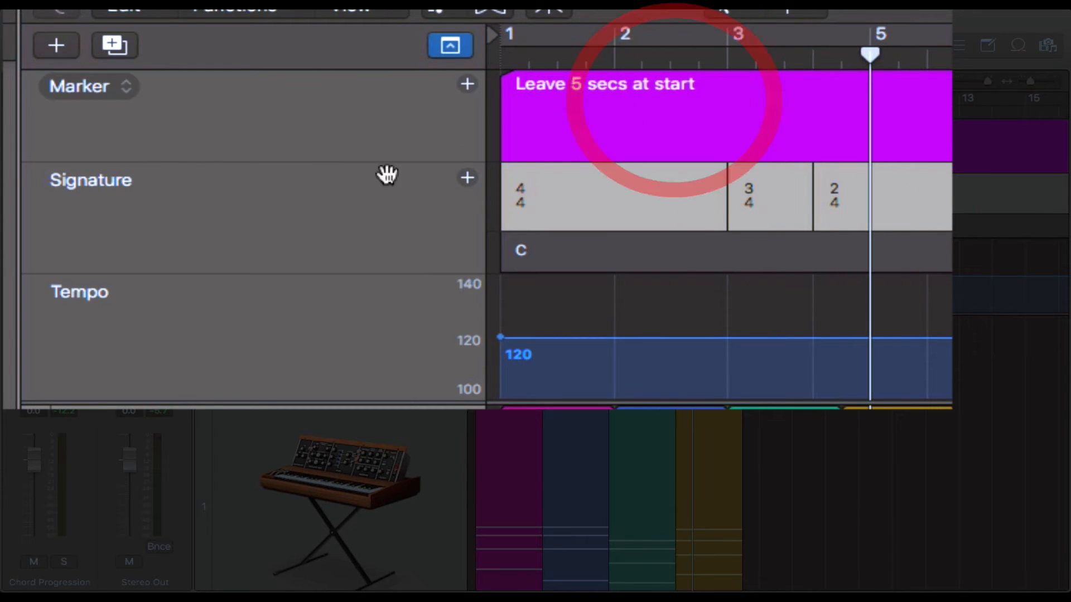
{"action": "left_click", "coordinate": [468, 178]}
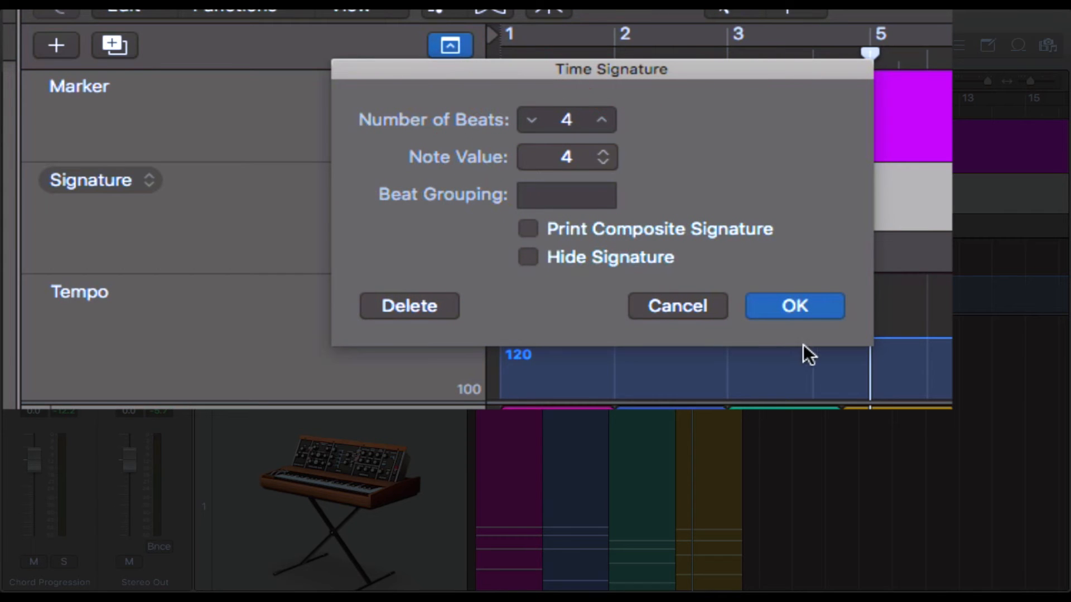
{"action": "left_click", "coordinate": [804, 305]}
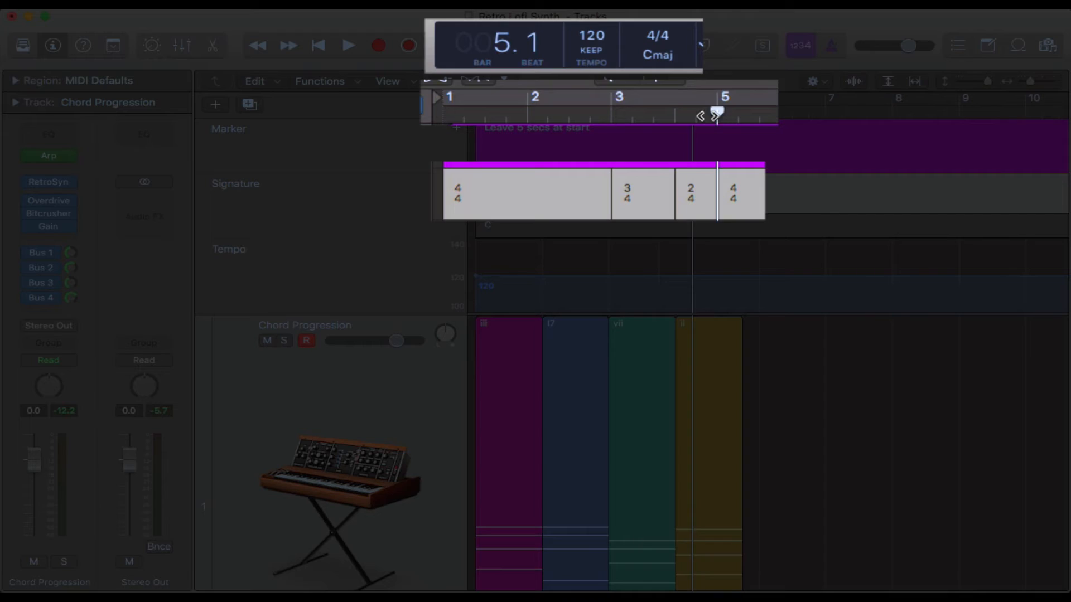
Return the playhead to bar 1 and change the project's opening key signature to Eb major.
{"action": "mouse_move", "coordinate": [692, 113]}
{"action": "left_mouse_down"}
{"action": "mouse_move", "coordinate": [582, 115]}
{"action": "mouse_move", "coordinate": [770, 112]}
{"action": "mouse_move", "coordinate": [443, 112]}
{"action": "left_mouse_up"}
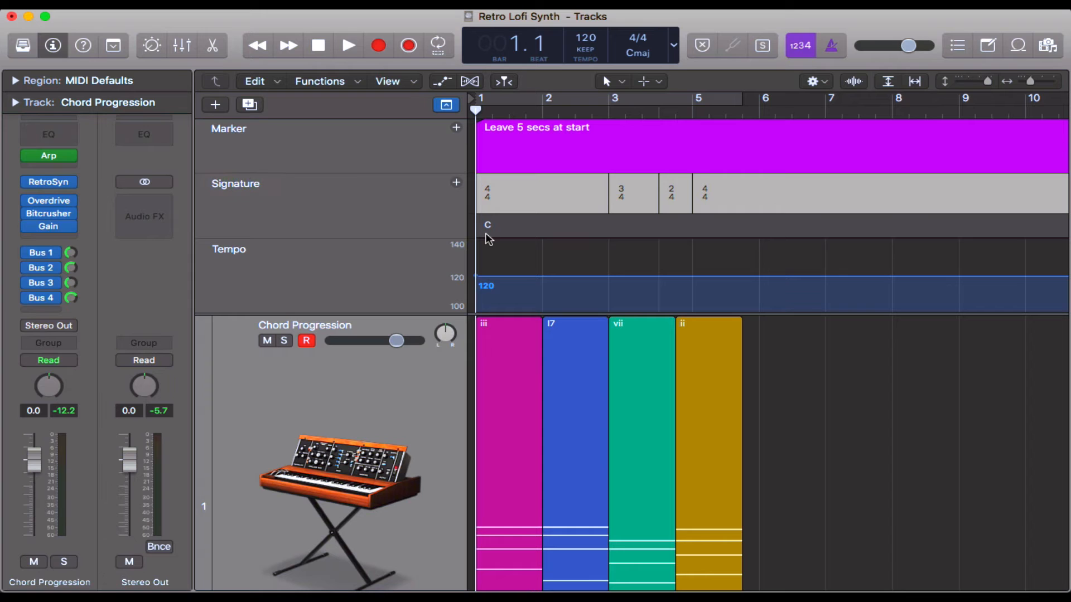
{"action": "double_click", "coordinate": [508, 225]}
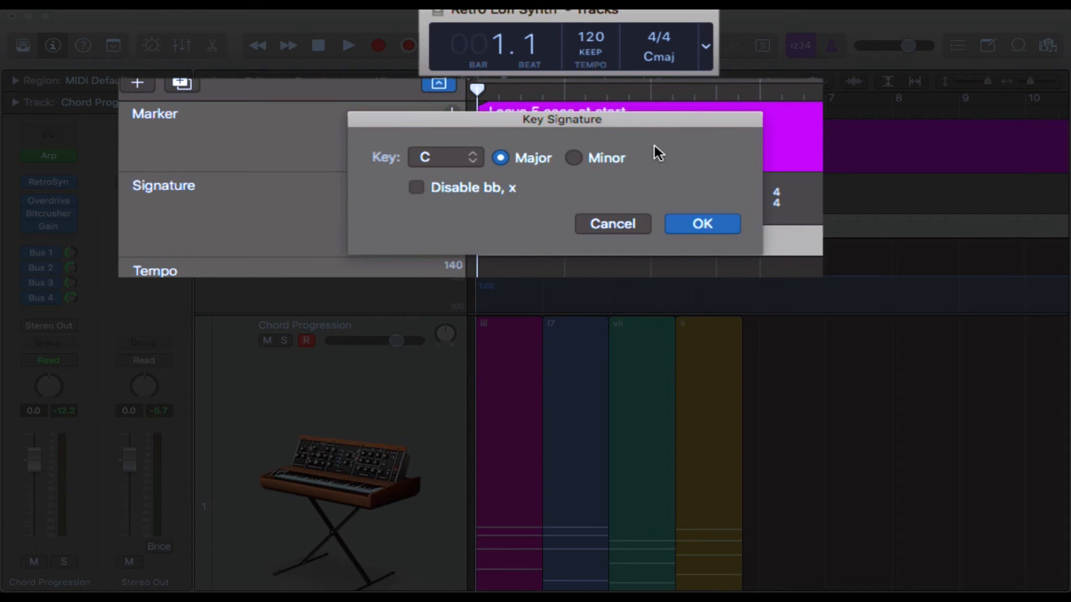
{"action": "left_click", "coordinate": [455, 159]}
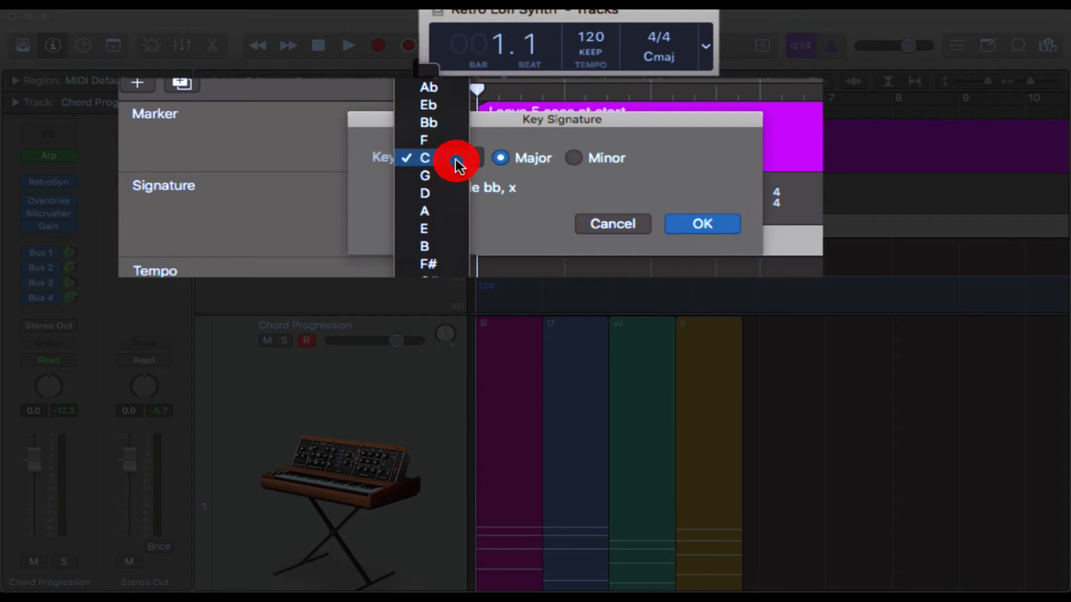
{"action": "left_click", "coordinate": [439, 105]}
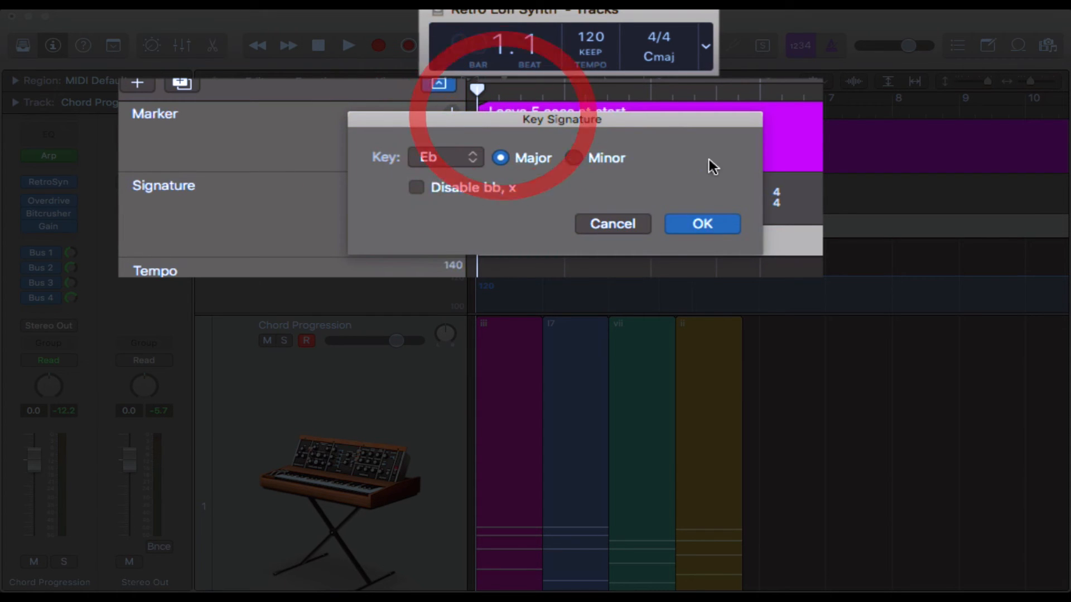
{"action": "left_click", "coordinate": [702, 223]}
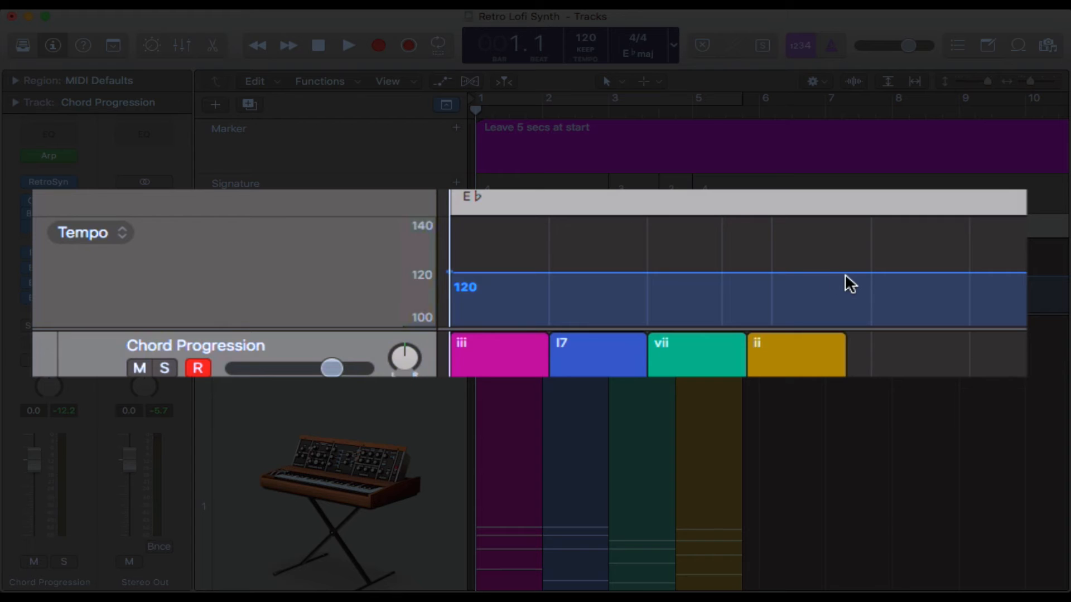
Create a curved tempo ramp from the project start to the end of the ii region, reaching 196 BPM.
{"action": "left_click", "coordinate": [742, 276]}
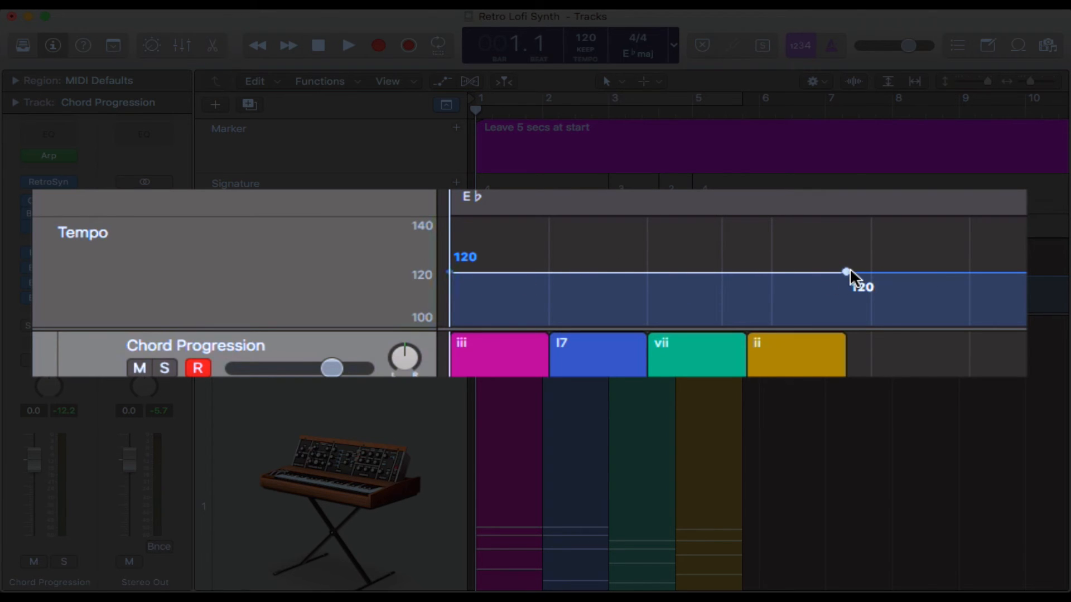
{"action": "left_click_drag", "start_coordinate": [846, 270], "coordinate": [842, 215]}
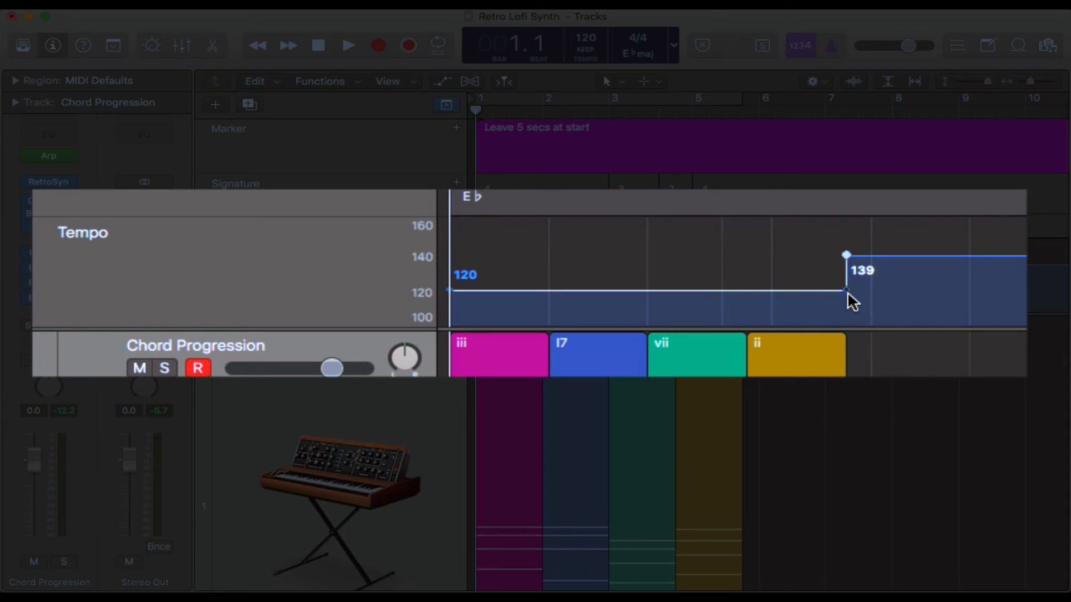
{"action": "left_click_drag", "start_coordinate": [846, 291], "coordinate": [651, 306]}
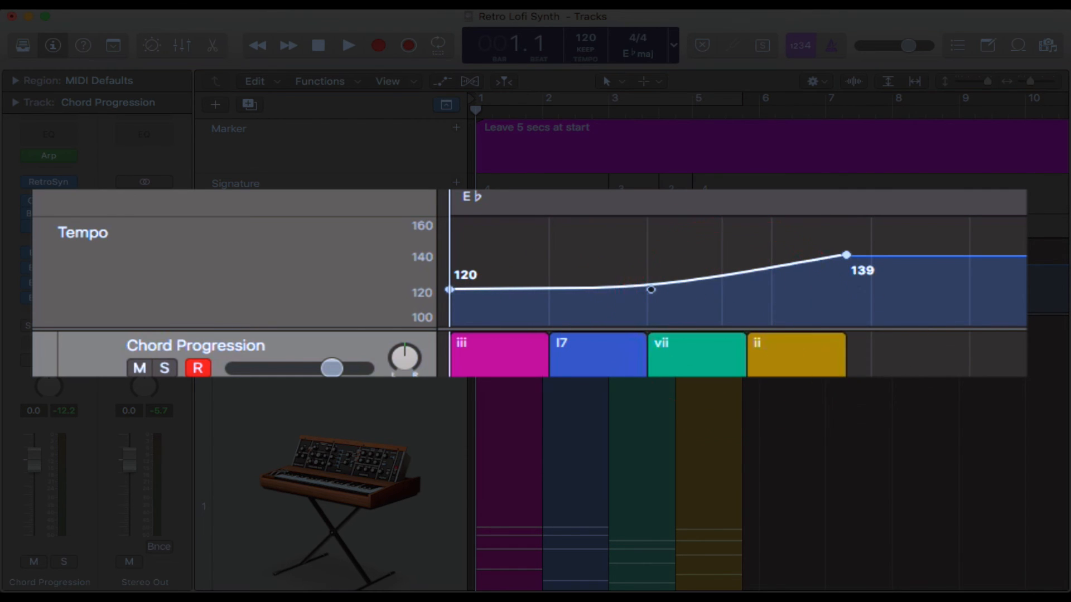
{"action": "left_click_drag", "start_coordinate": [846, 255], "coordinate": [846, 239]}
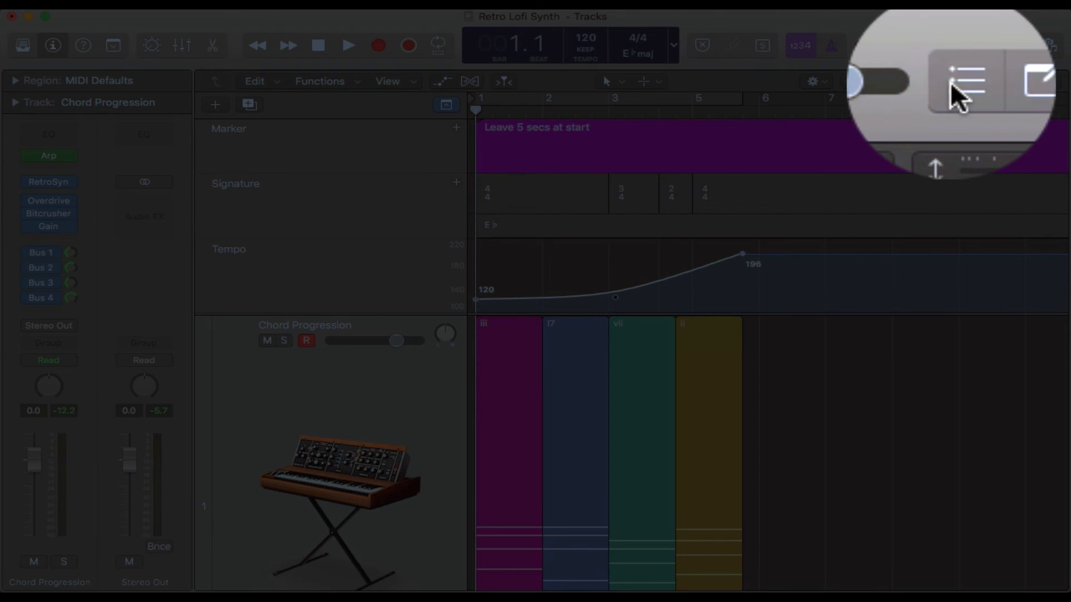
Review the tempo, signature, marker and event lists, and close the list editors.
{"action": "left_click", "coordinate": [954, 48]}
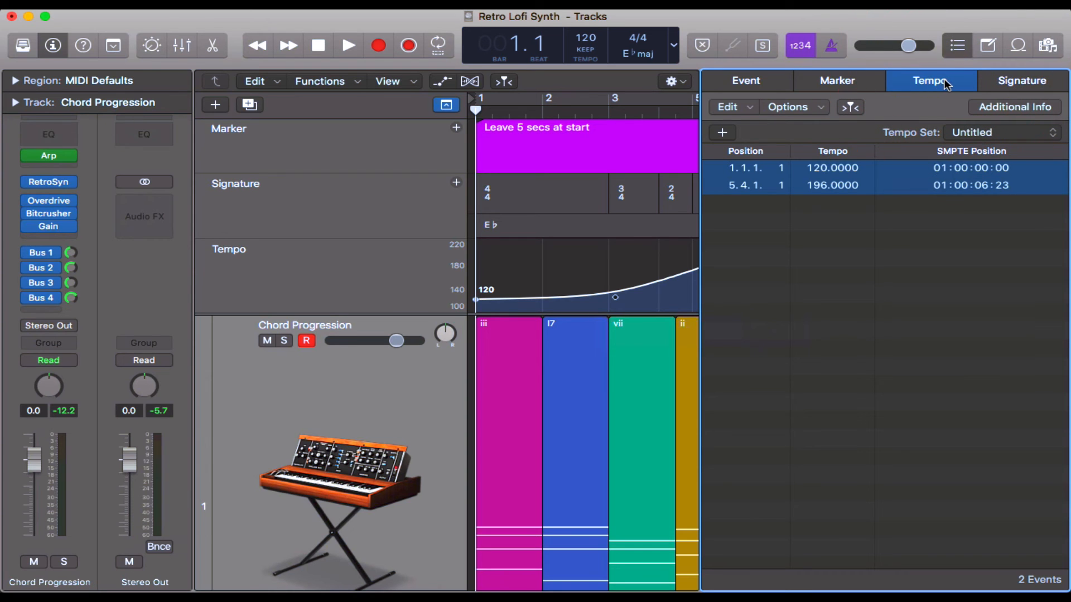
{"action": "left_click", "coordinate": [1048, 81]}
{"action": "left_click", "coordinate": [812, 81]}
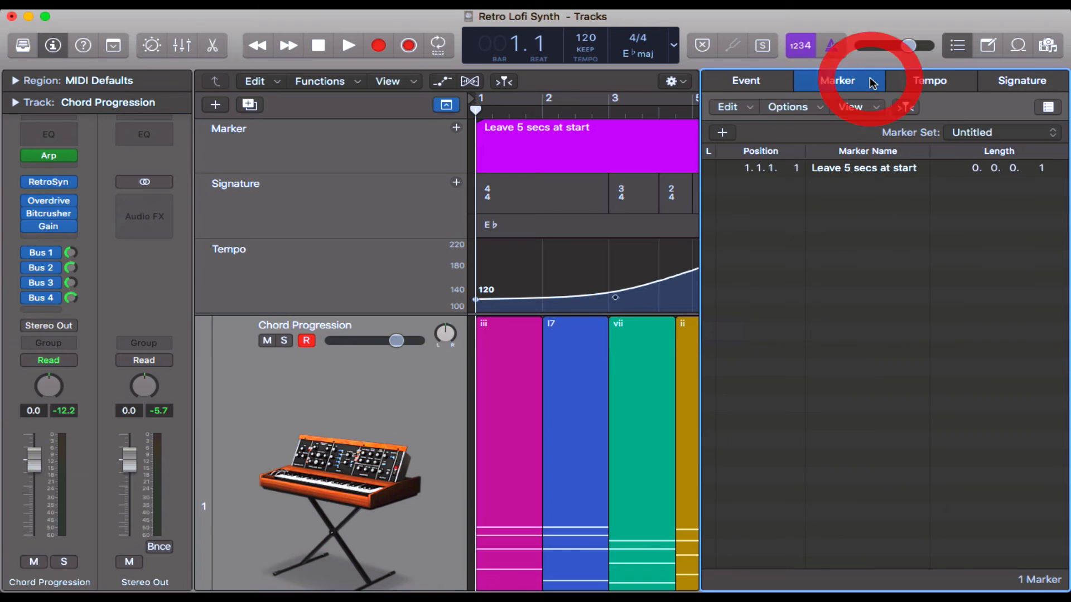
{"action": "left_click", "coordinate": [784, 85]}
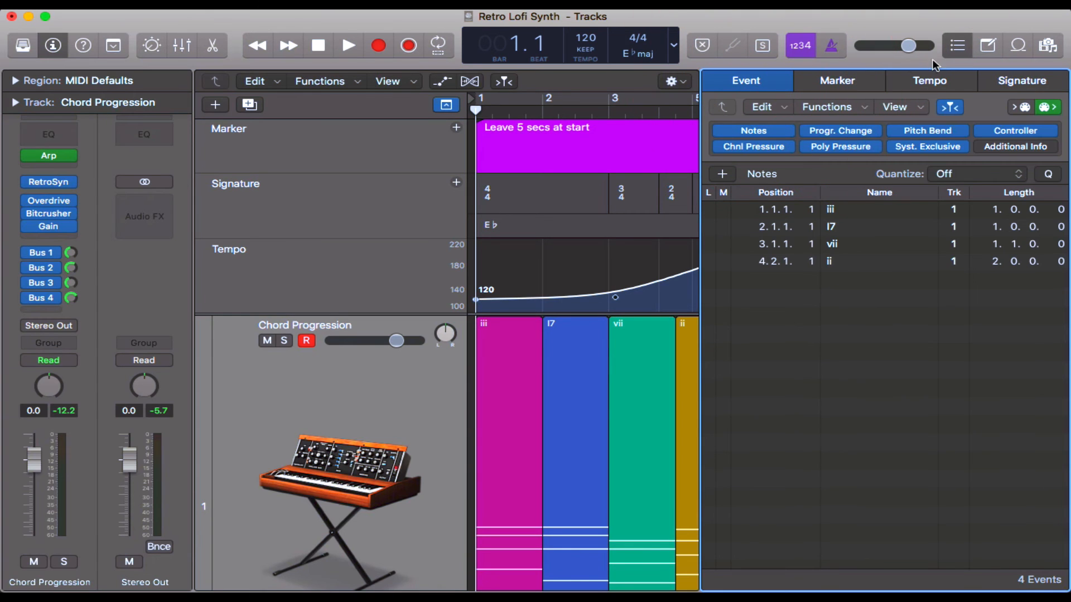
{"action": "left_click", "coordinate": [959, 51]}
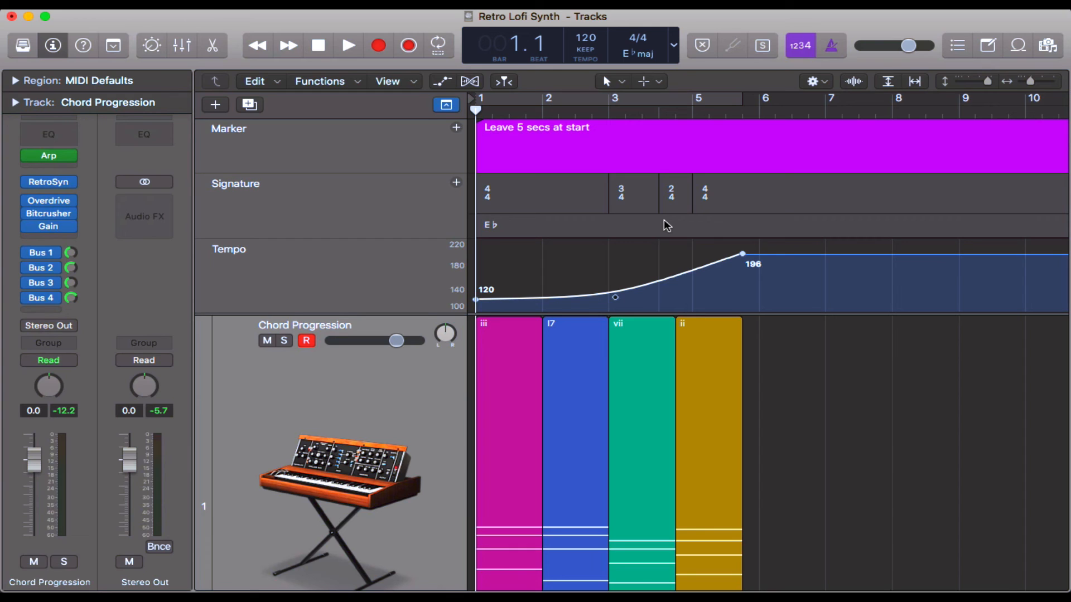
Reshape the tempo ramp by moving its curve handle slightly up and back to bar 3, and deselect the tempo points.
{"action": "left_click_drag", "start_coordinate": [616, 298], "coordinate": [610, 295]}
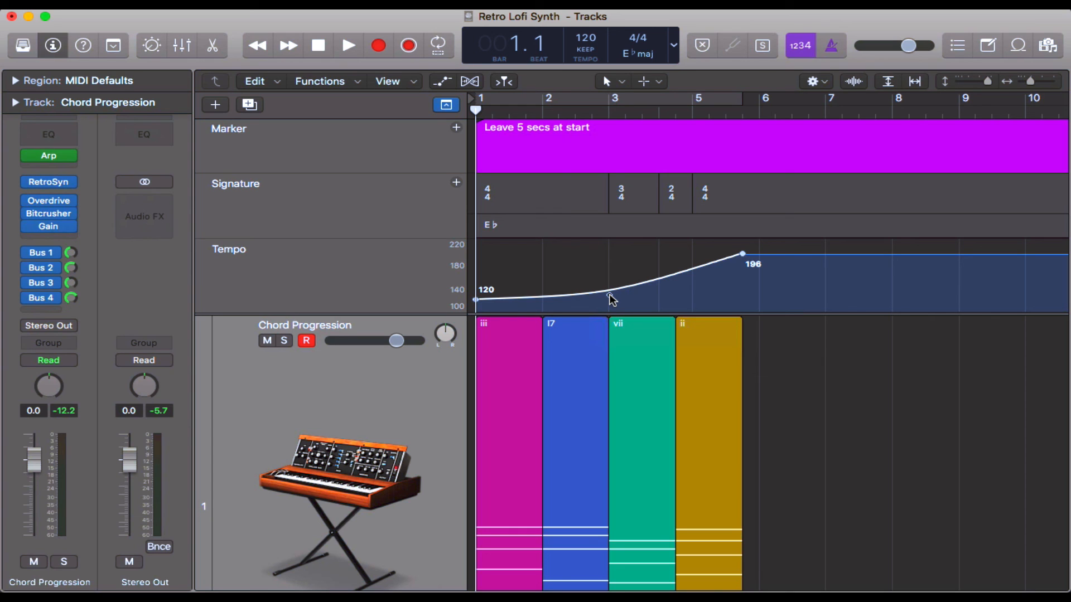
{"action": "scroll", "coordinate": [820, 445], "scroll_direction": "down", "scroll_amount": 2}
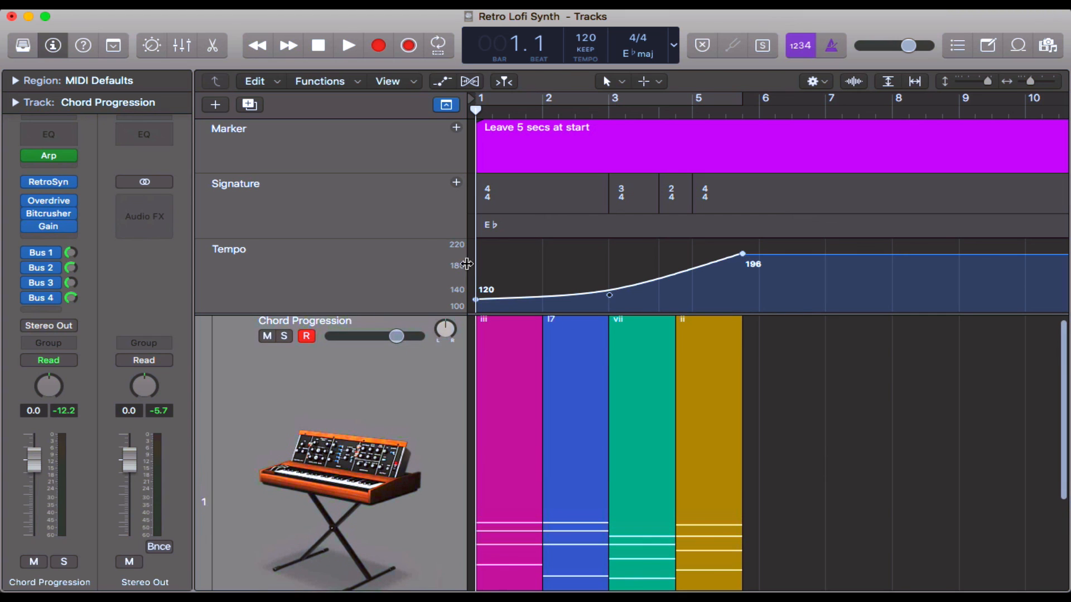
{"action": "left_click", "coordinate": [823, 384]}
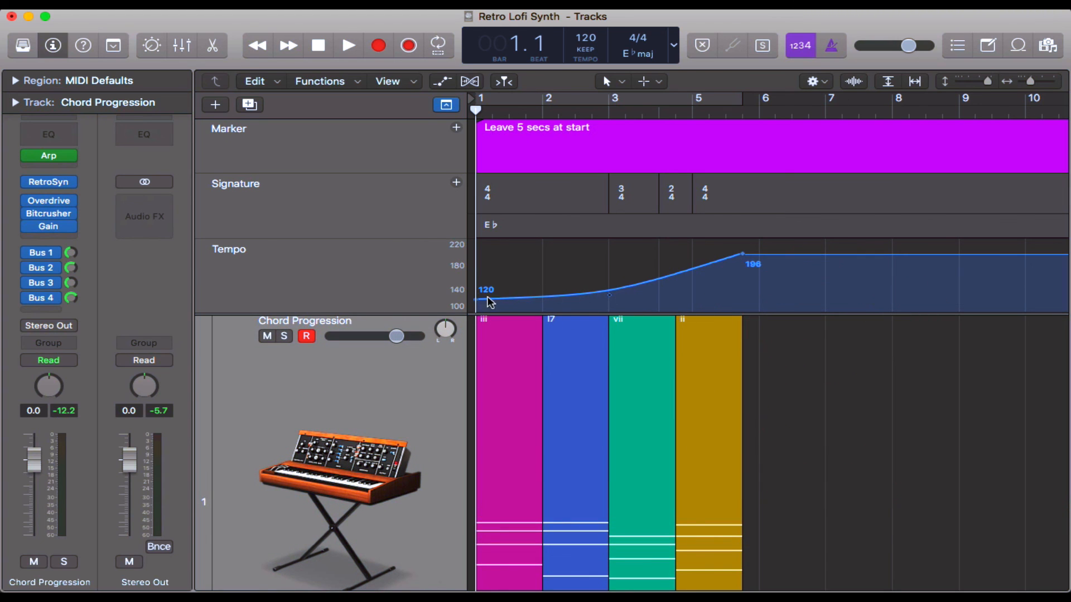
Play the chord progression from bar 1 through the tempo ramp and stop after the last region.
{"action": "scroll", "coordinate": [915, 411], "scroll_direction": "up", "scroll_amount": 2}
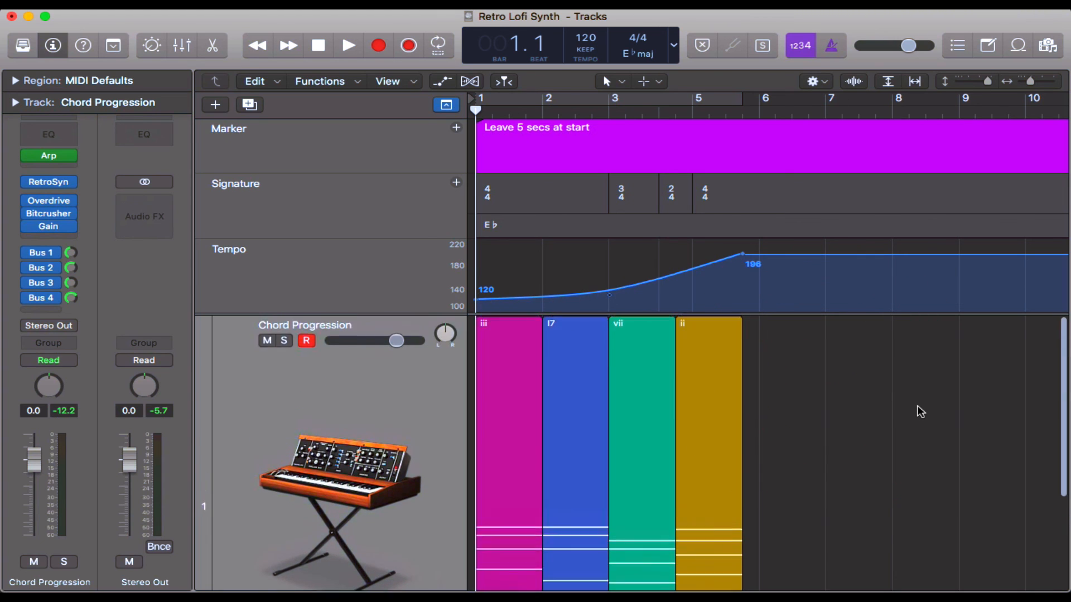
{"action": "key", "text": "space"}
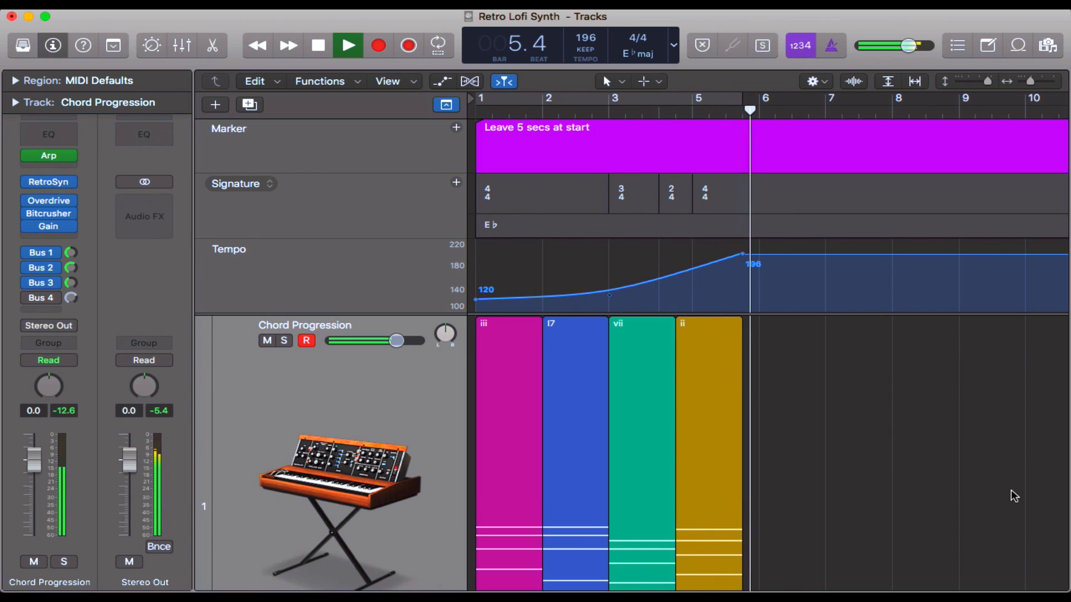
{"action": "key", "text": "space"}
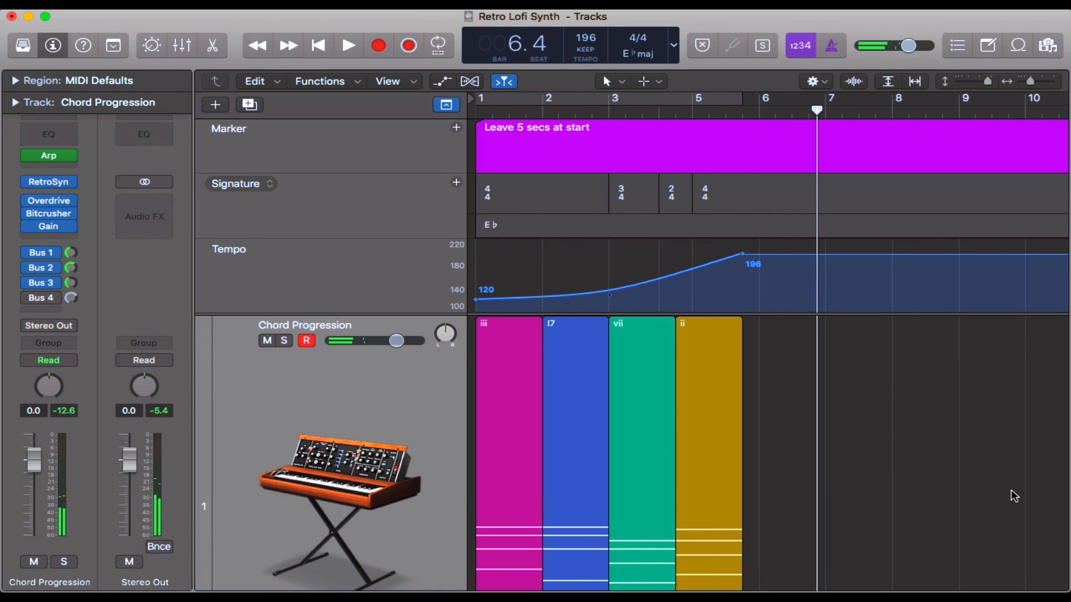